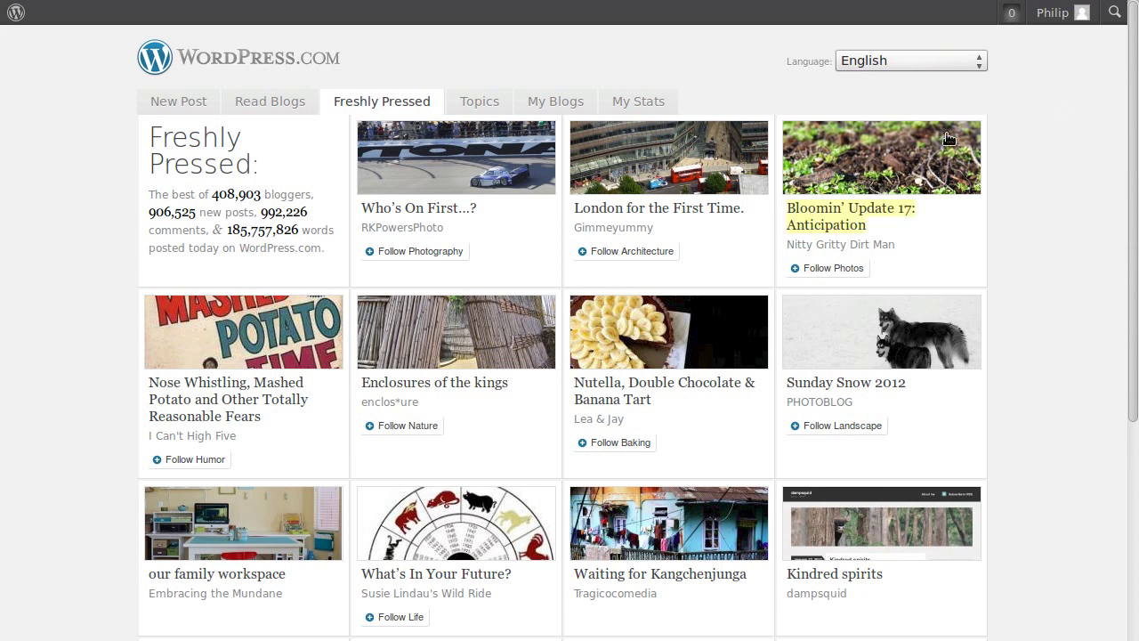
Reveal Sam's Garage's shortcuts, such as Dashboard and New Post, from the account's blog list.
mouse_move(1051, 17)
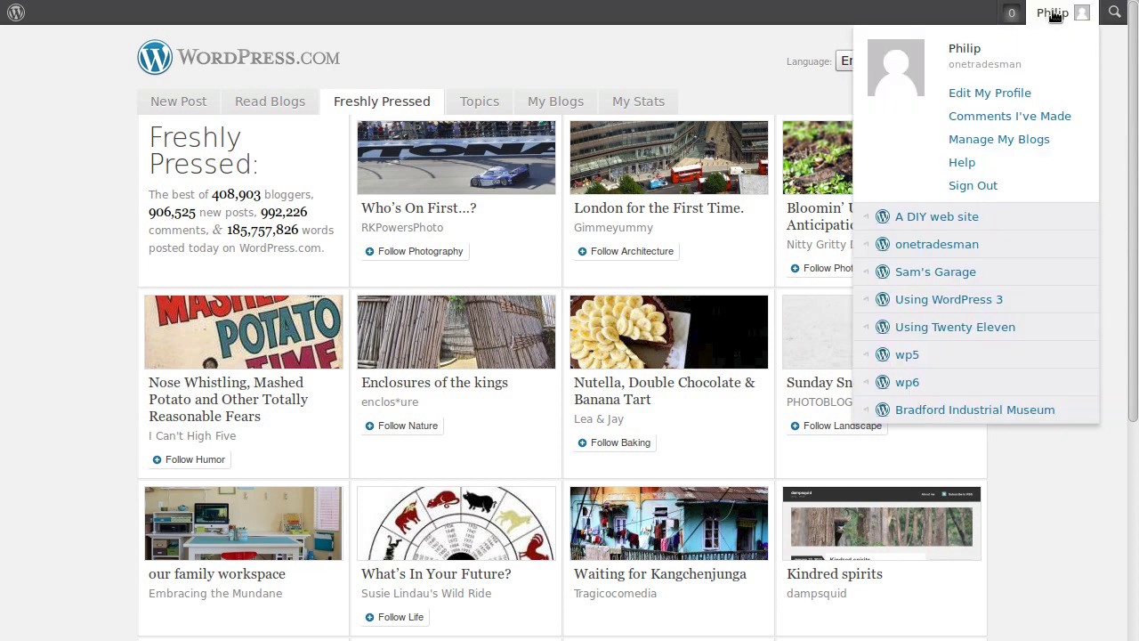
mouse_move(1057, 274)
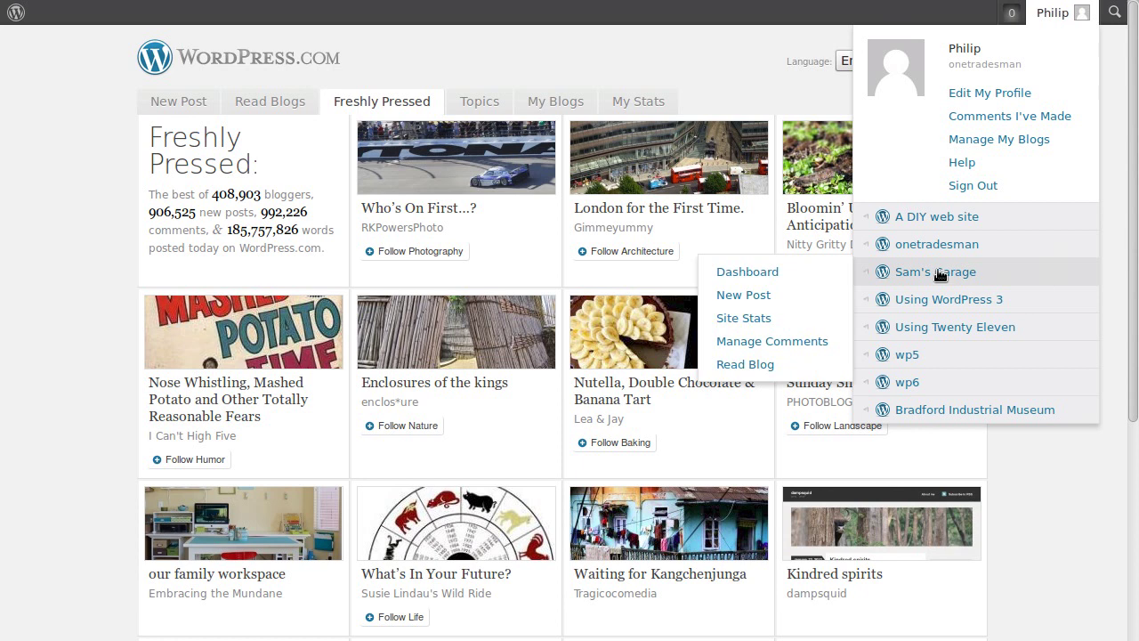
Go from the Sam's Garage dashboard to the Appearance > Menus page.
click(728, 275)
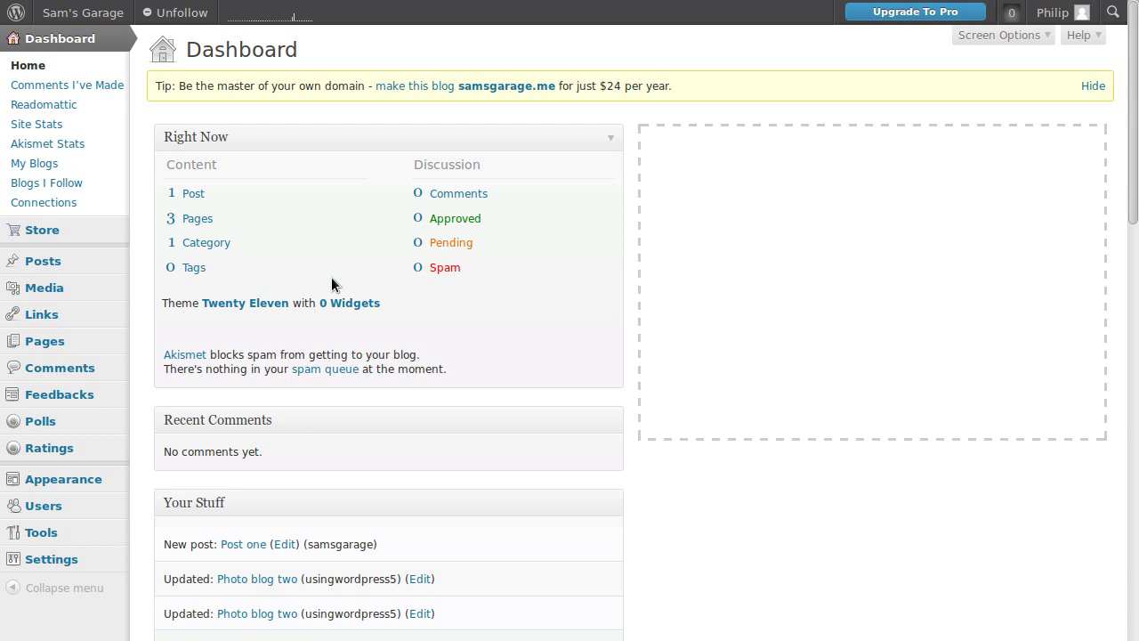
mouse_move(91, 482)
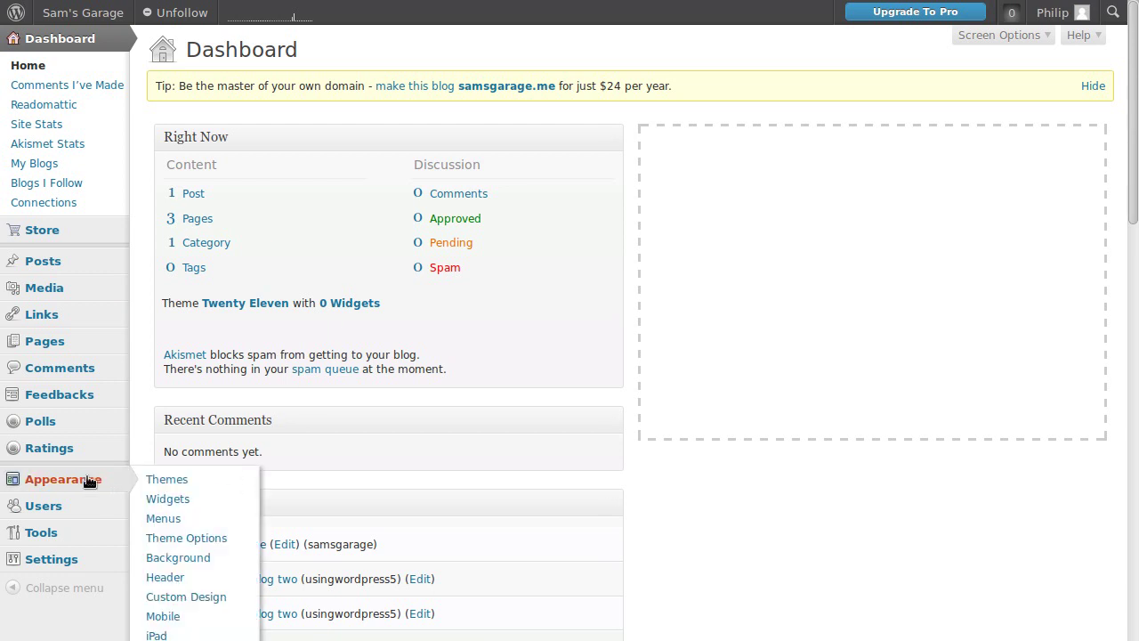
click(163, 522)
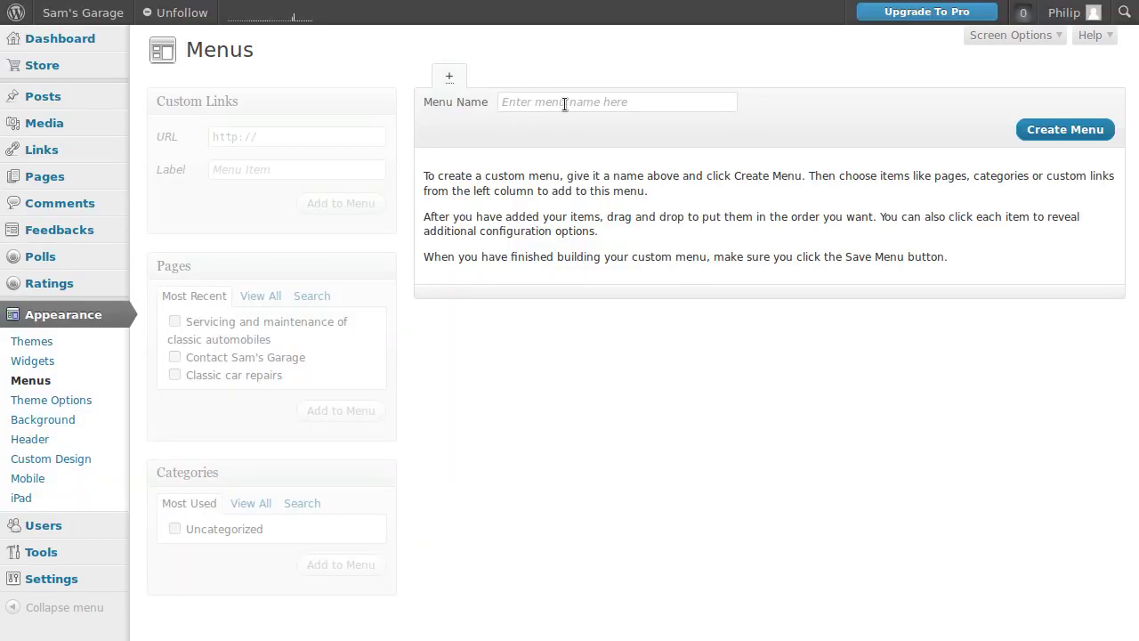
Create a new custom menu named 'my-menu'.
click(530, 102)
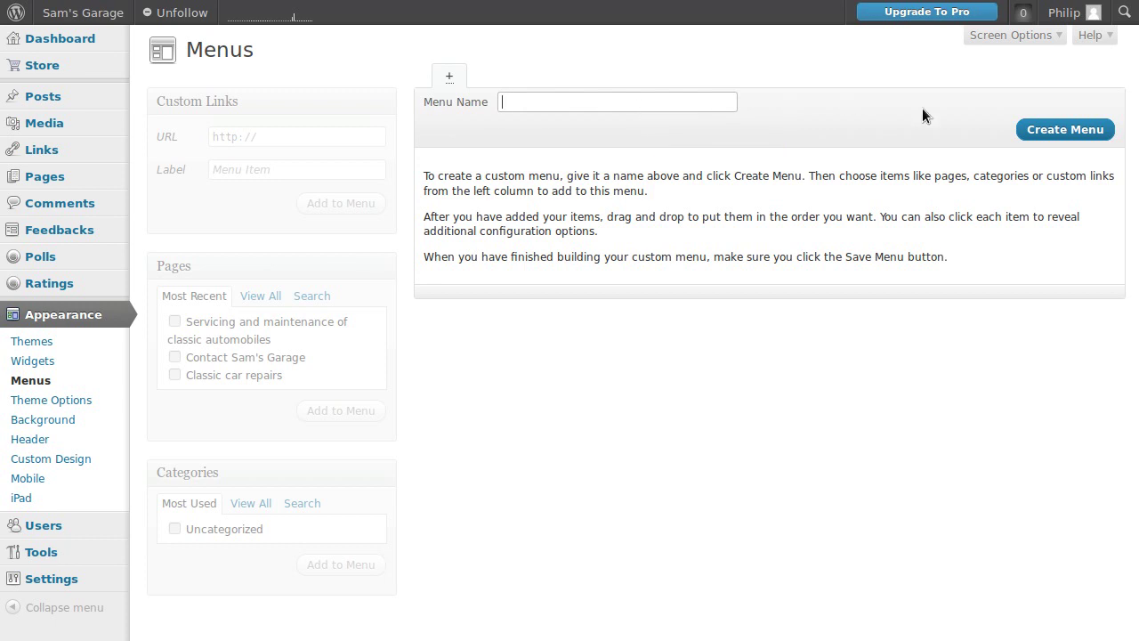
text(m)
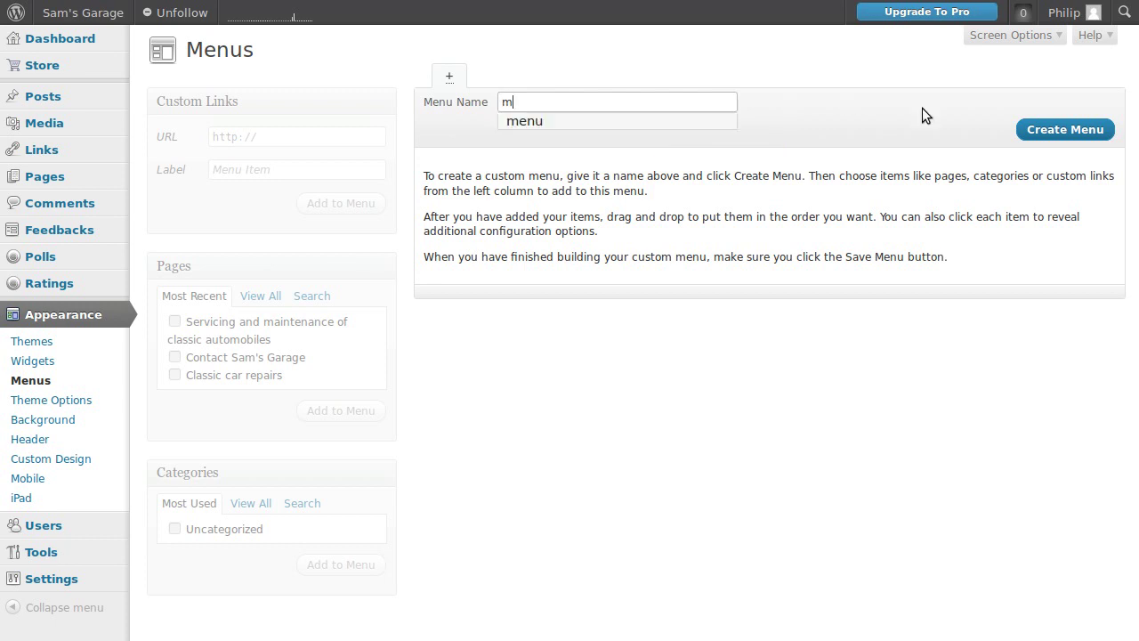
text(y-menu)
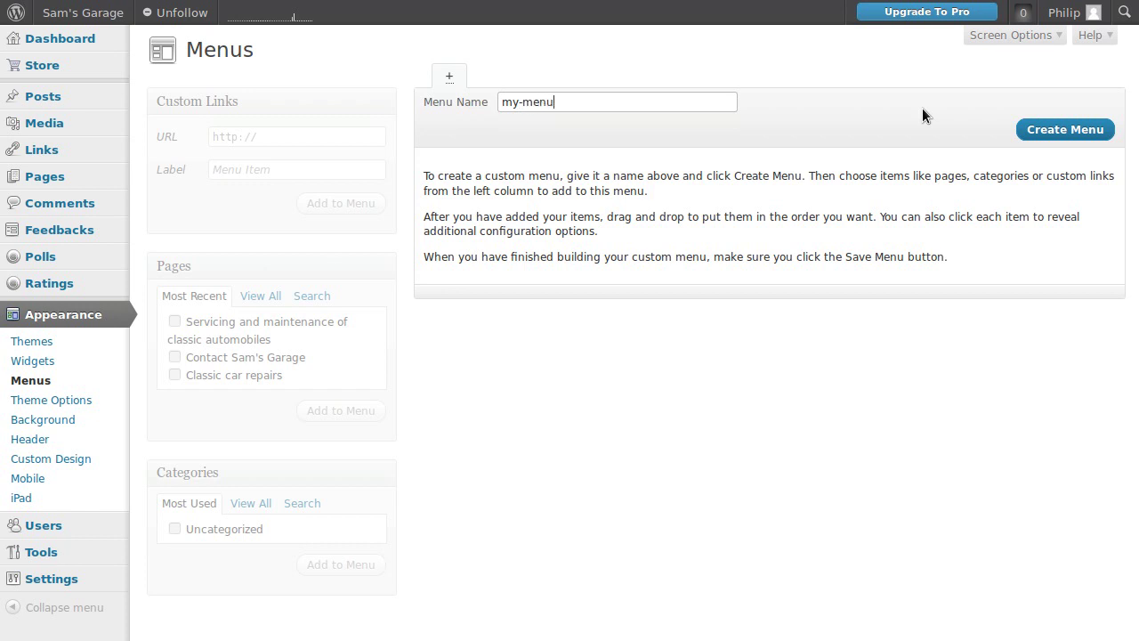
click(1057, 135)
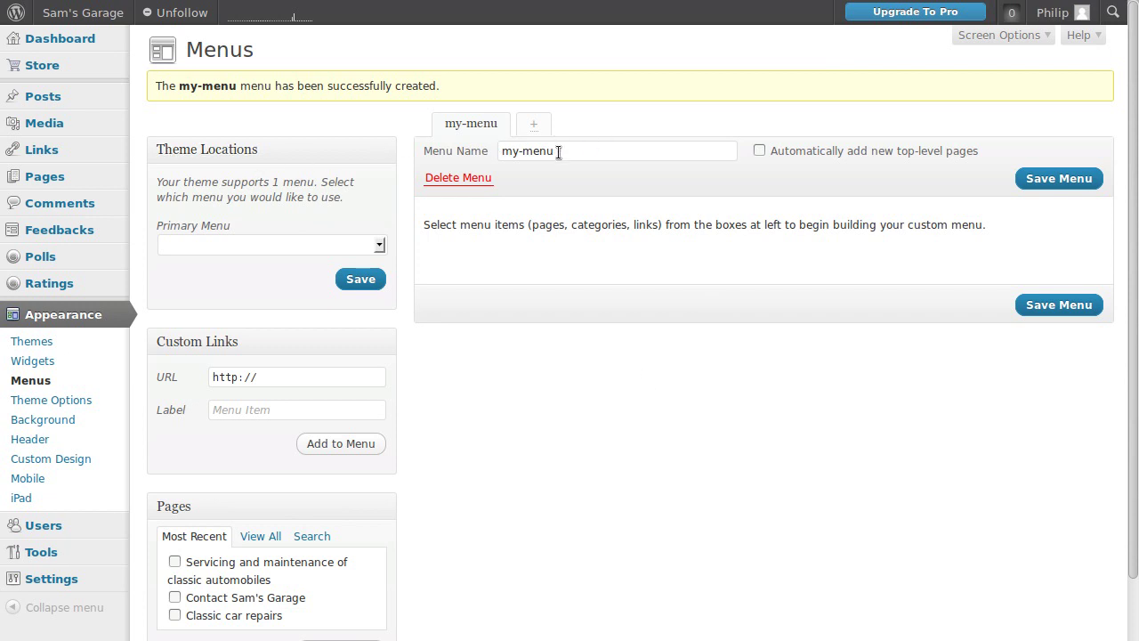
Choose my-menu for the Primary Menu theme location and save the location setting.
drag(557, 149, 461, 143)
click(538, 217)
click(380, 244)
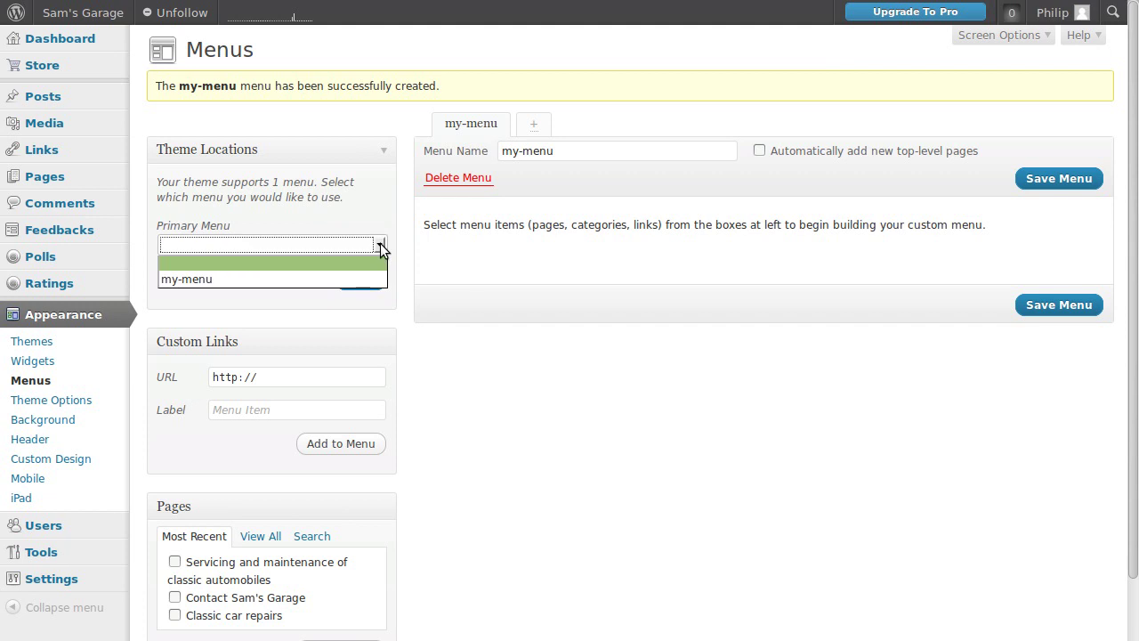
click(194, 280)
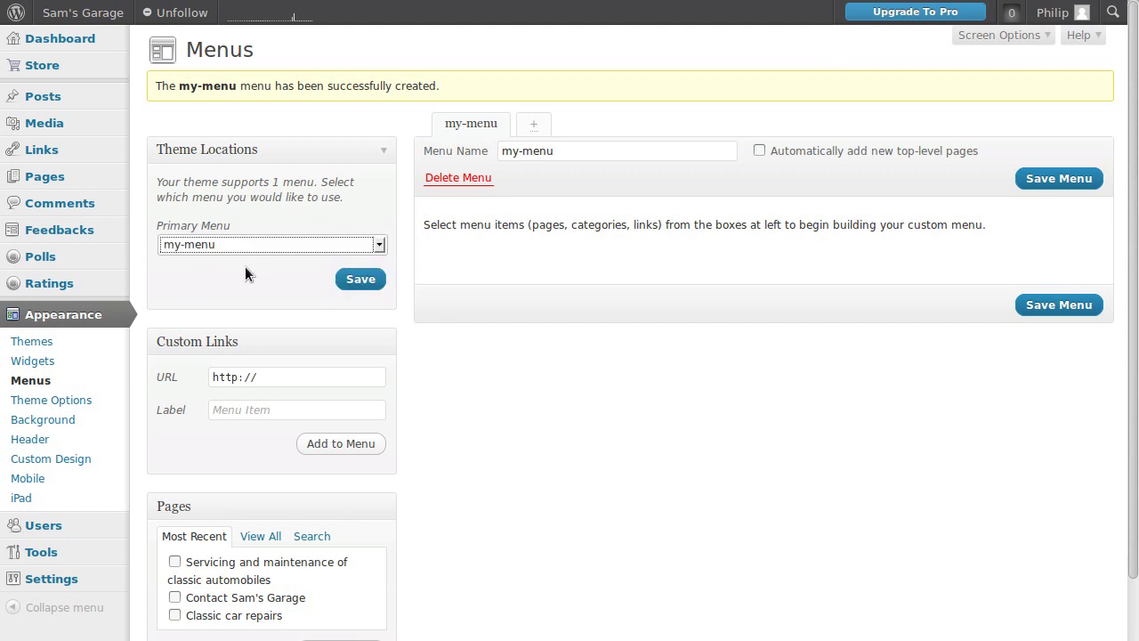
click(347, 278)
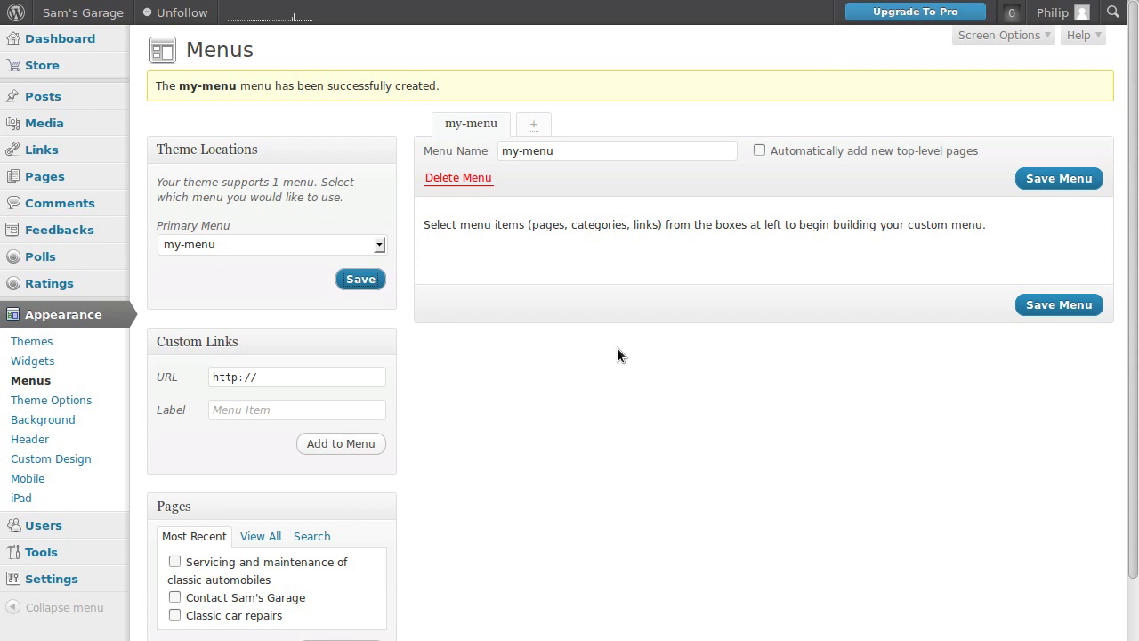
scroll(591, 354, down, 3)
scroll(591, 354, up, 2)
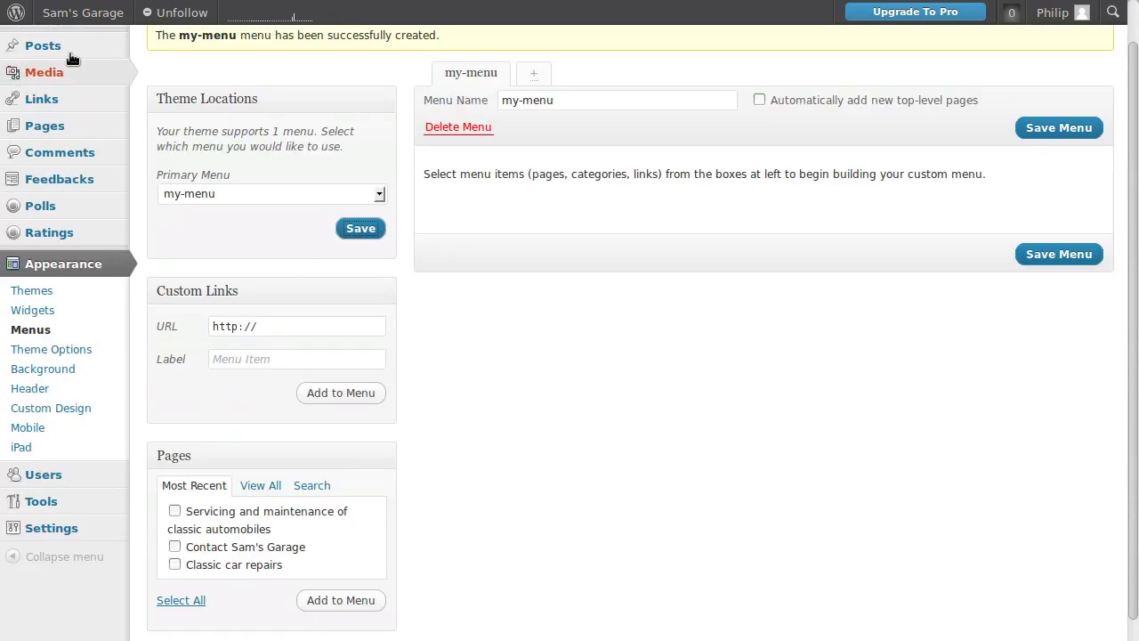
Open Sam's Garage's front page in a new tab and confirm it has no navigation menu.
right_click(75, 17)
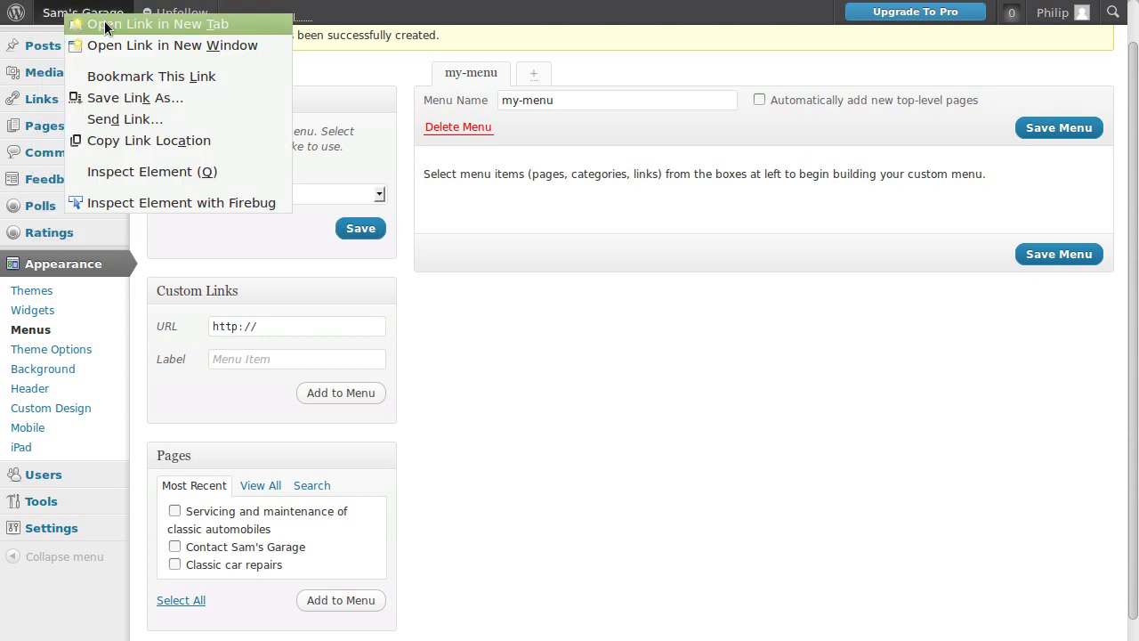
click(104, 23)
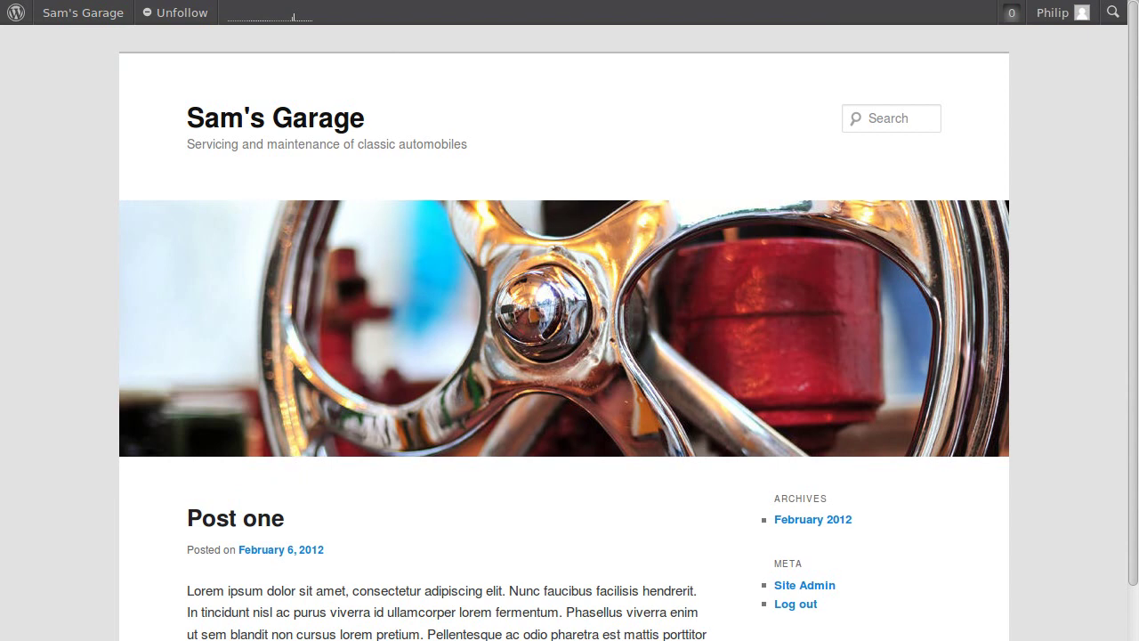
scroll(608, 476, down, 4)
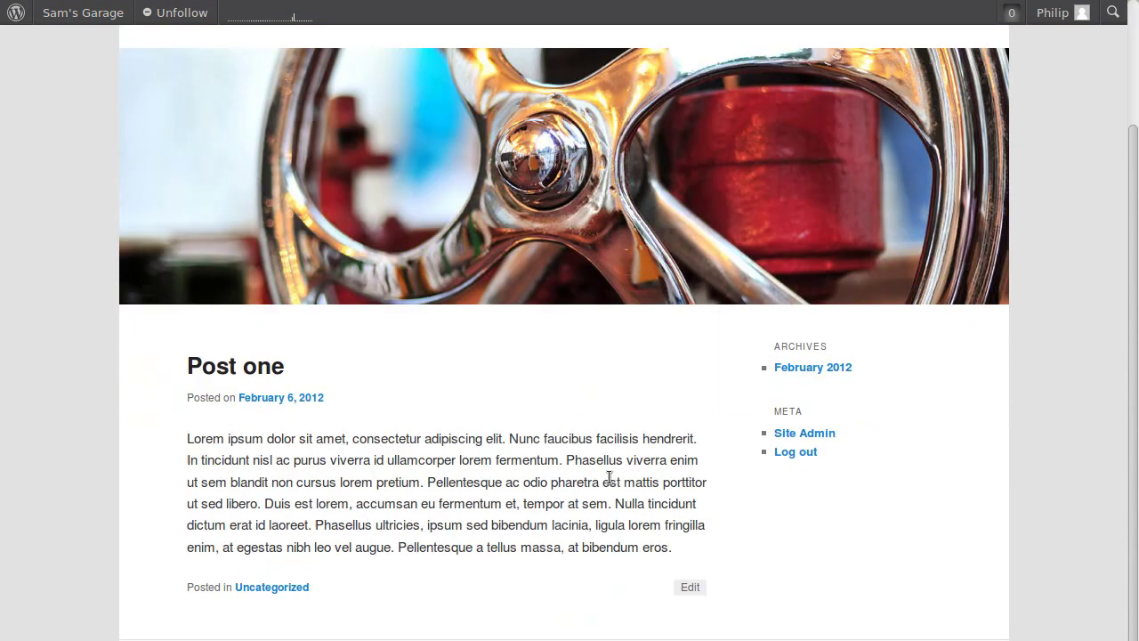
scroll(608, 475, up, 4)
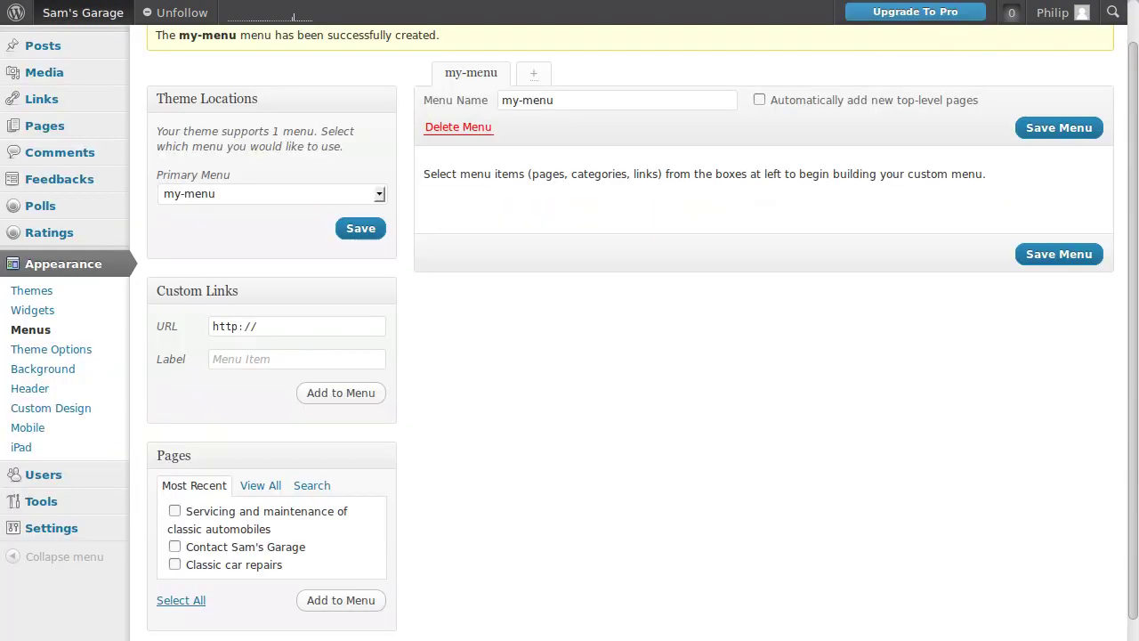
Add all three pages from the Pages box to my-menu and save the menu.
scroll(378, 395, down, 2)
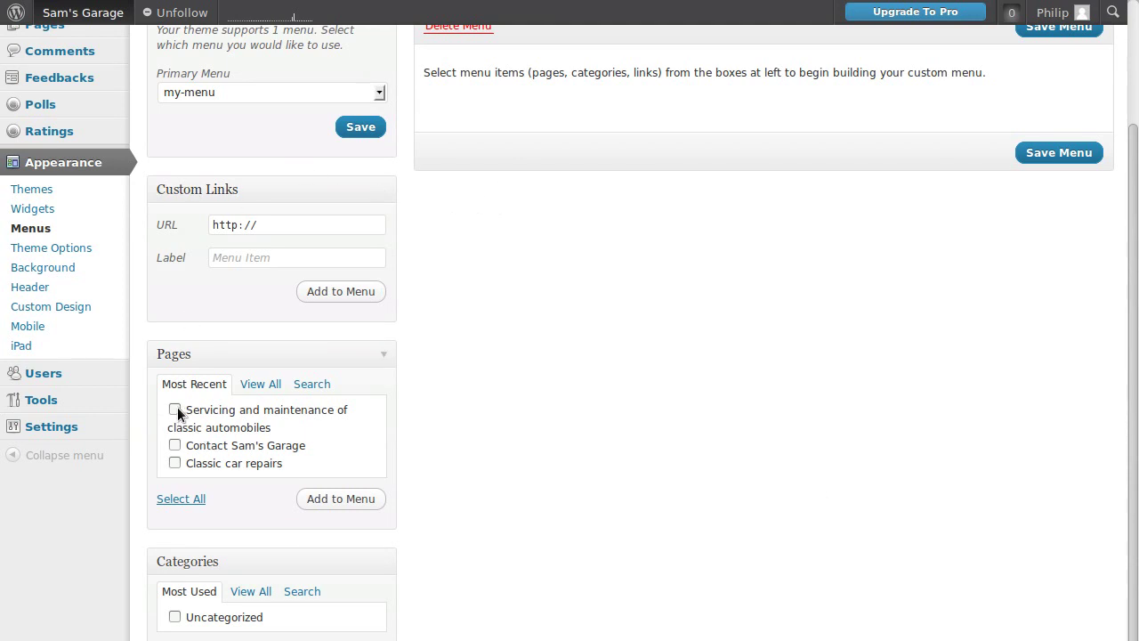
click(183, 500)
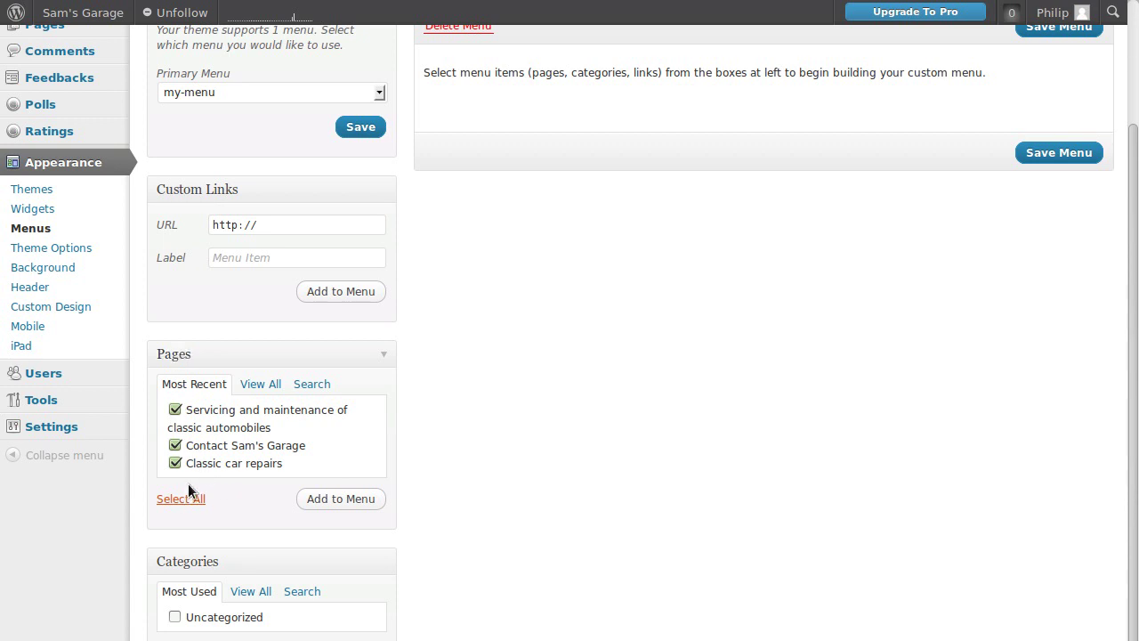
click(352, 501)
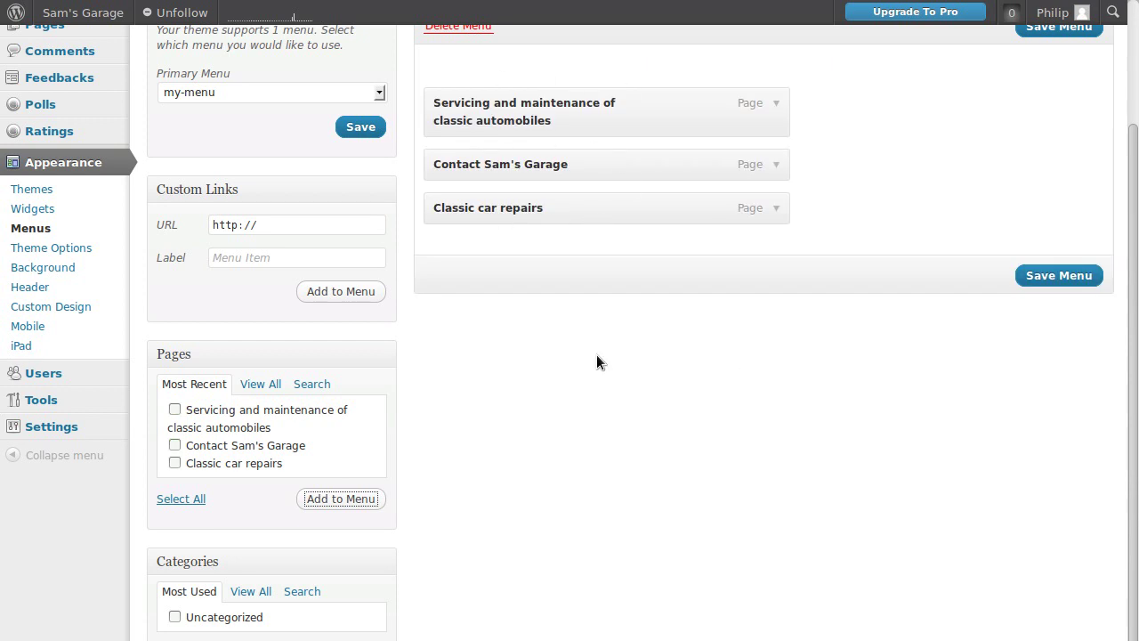
scroll(636, 411, up, 3)
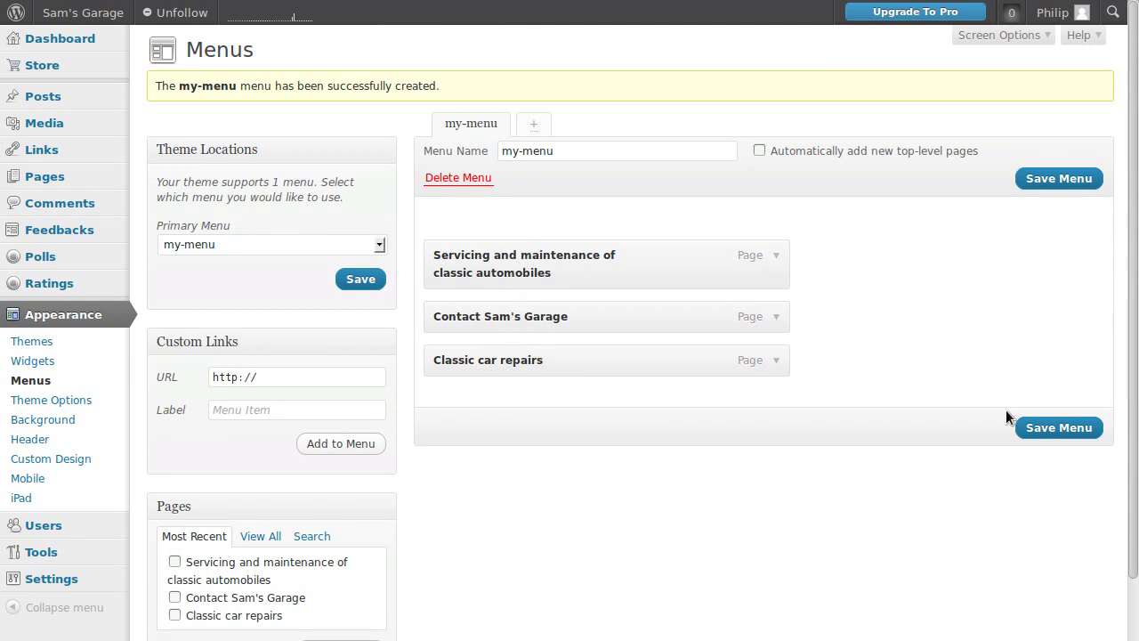
click(1023, 429)
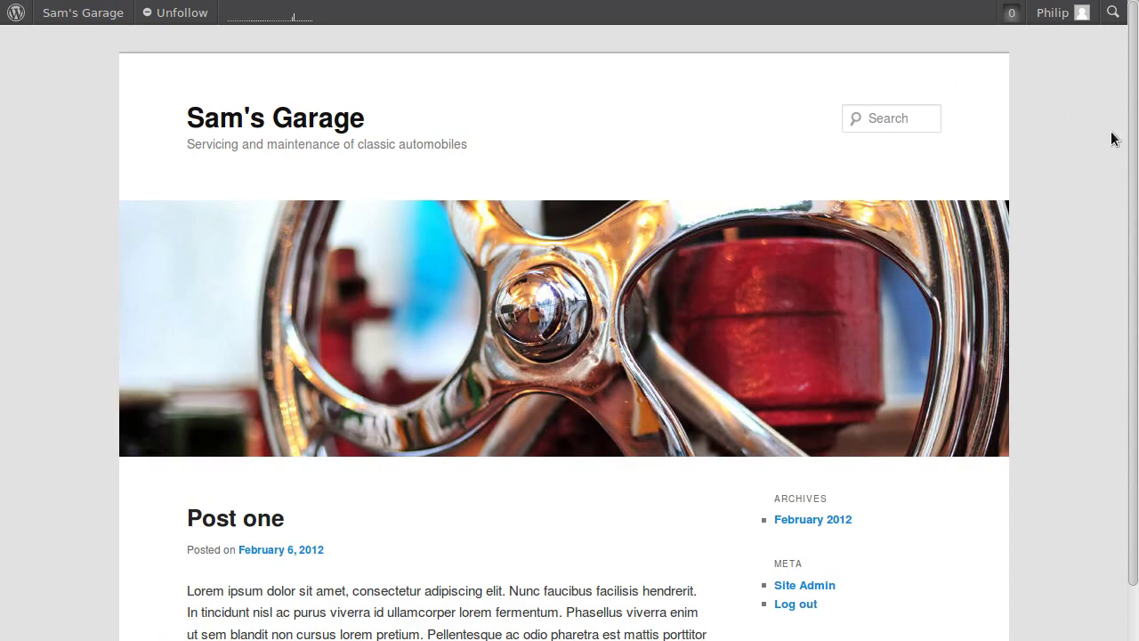
Reload the site, open Contact Sam's Garage from the new nav bar, then go back to Menus.
key(F5)
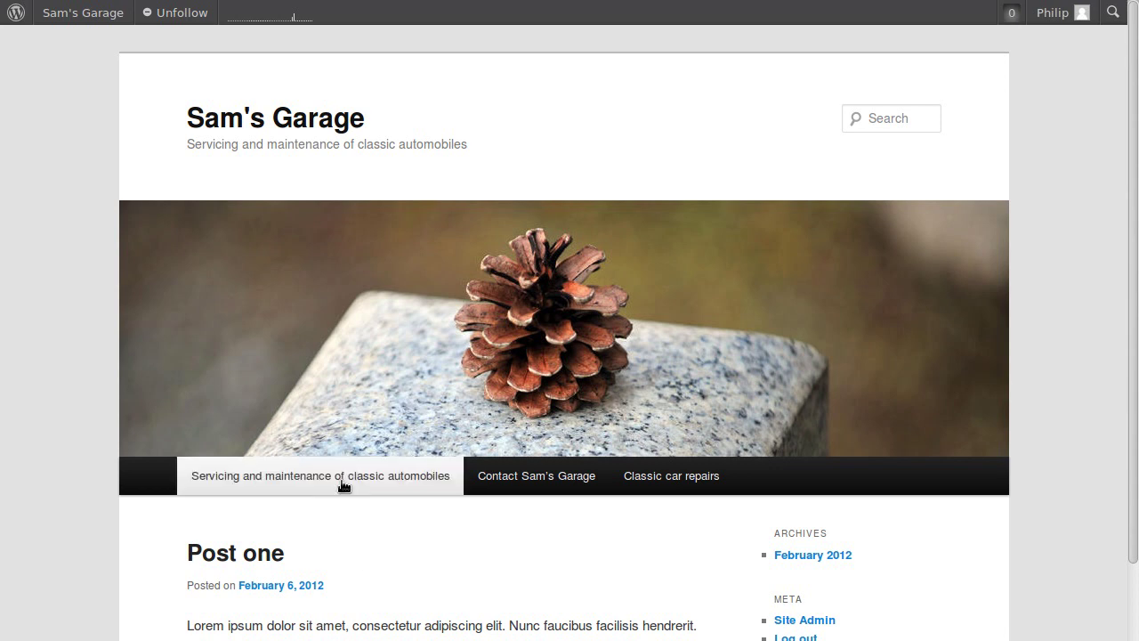
click(303, 485)
scroll(297, 561, down, 3)
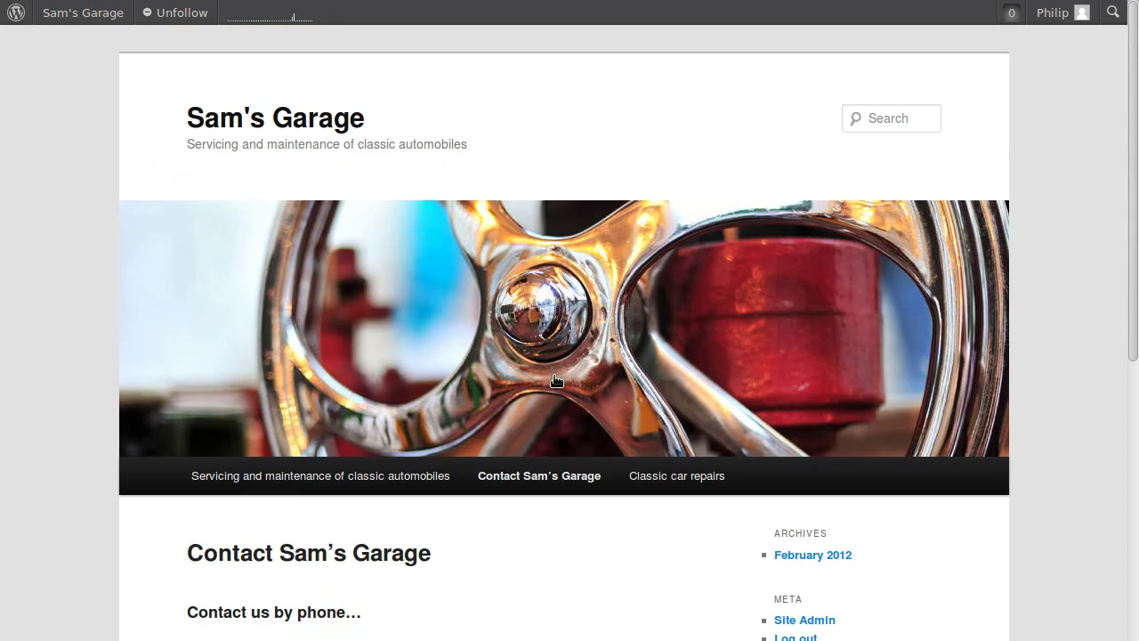
scroll(556, 381, down, 3)
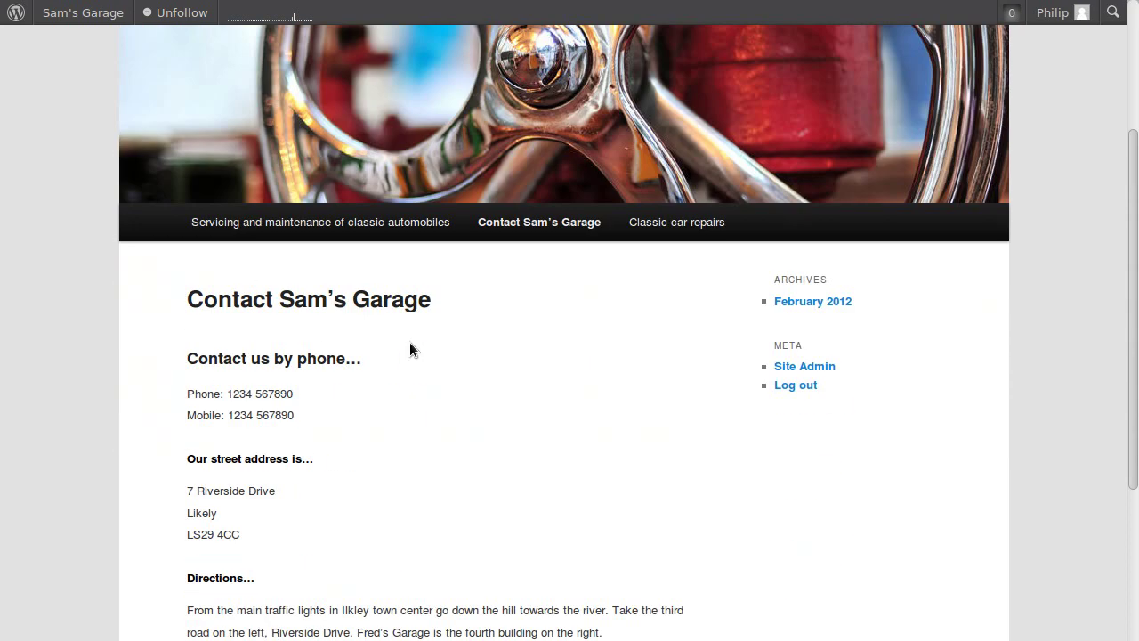
scroll(419, 404, up, 3)
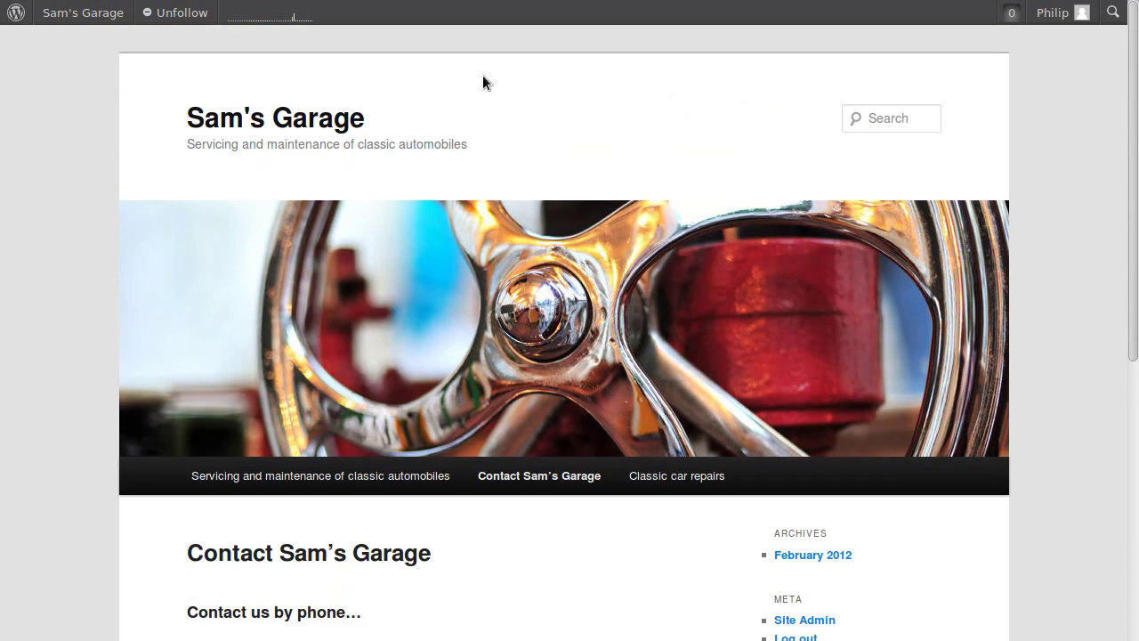
key(alt+Left)
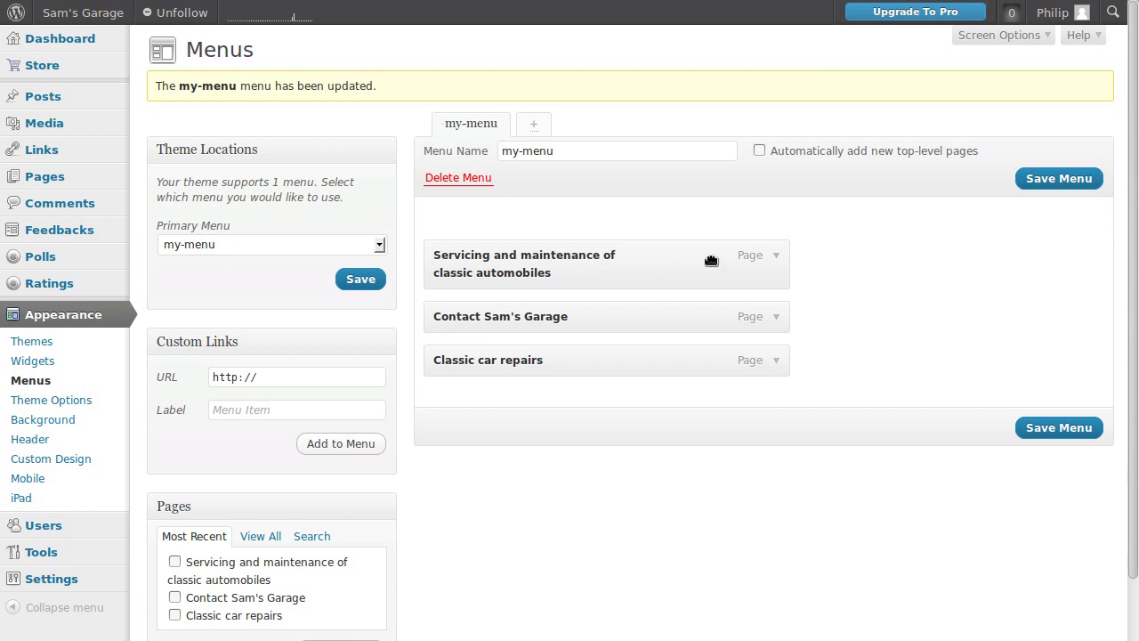
Shorten the first item's label to 'Servicing' and give it title attribute 'Clasic car servicing'.
click(776, 257)
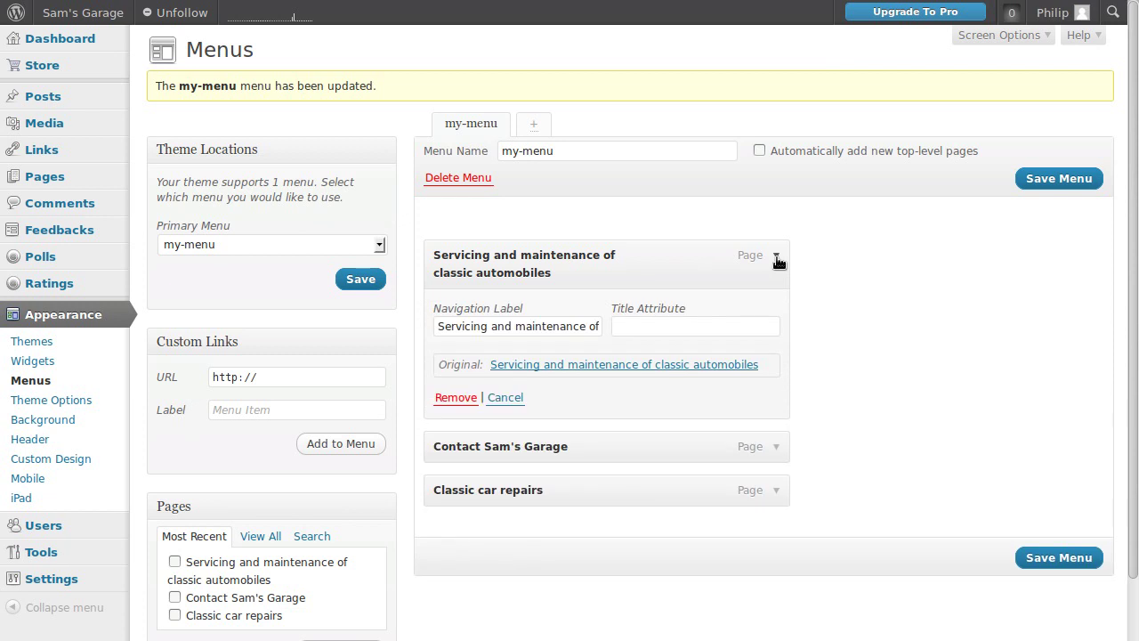
drag(439, 327, 654, 327)
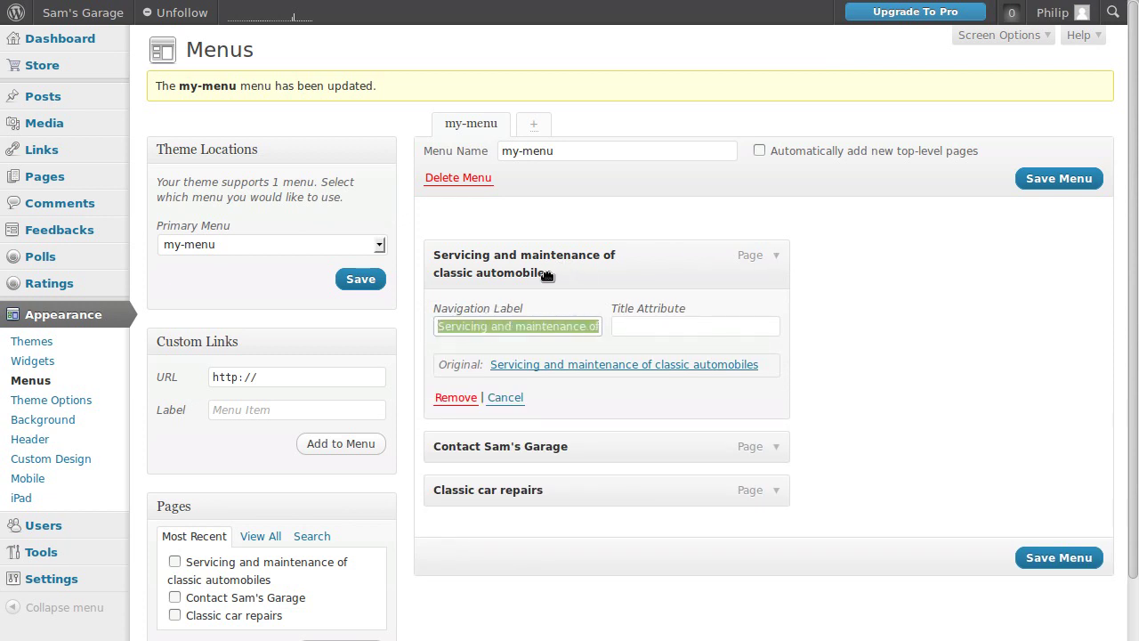
click(550, 325)
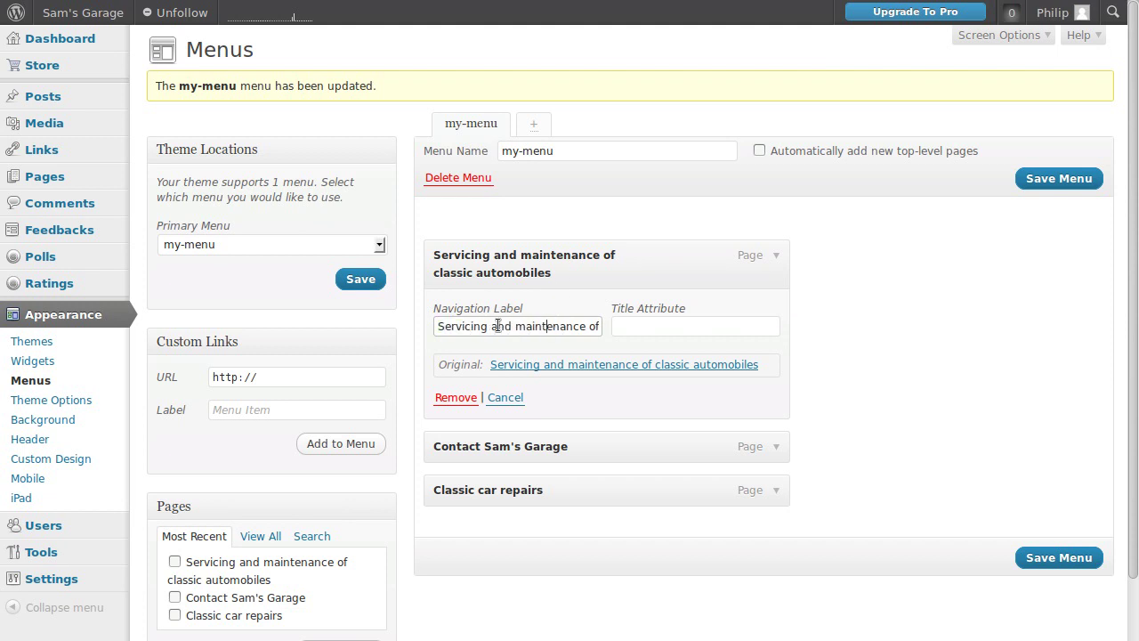
drag(489, 326, 613, 326)
key(BackSpace)
click(625, 325)
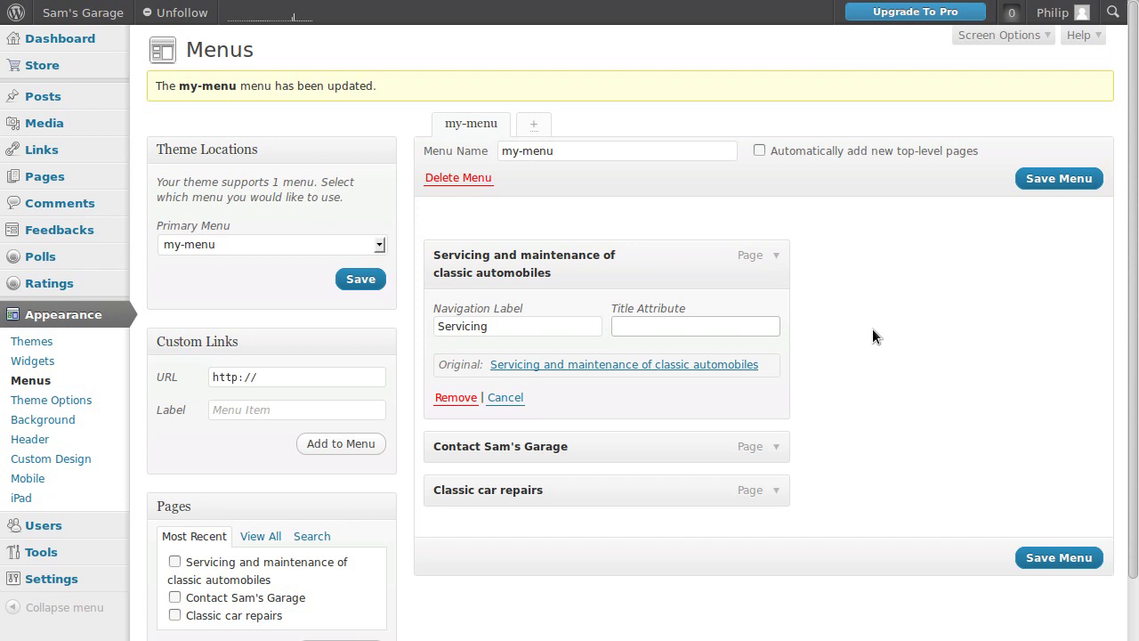
text(Clasic car servicing)
click(1002, 354)
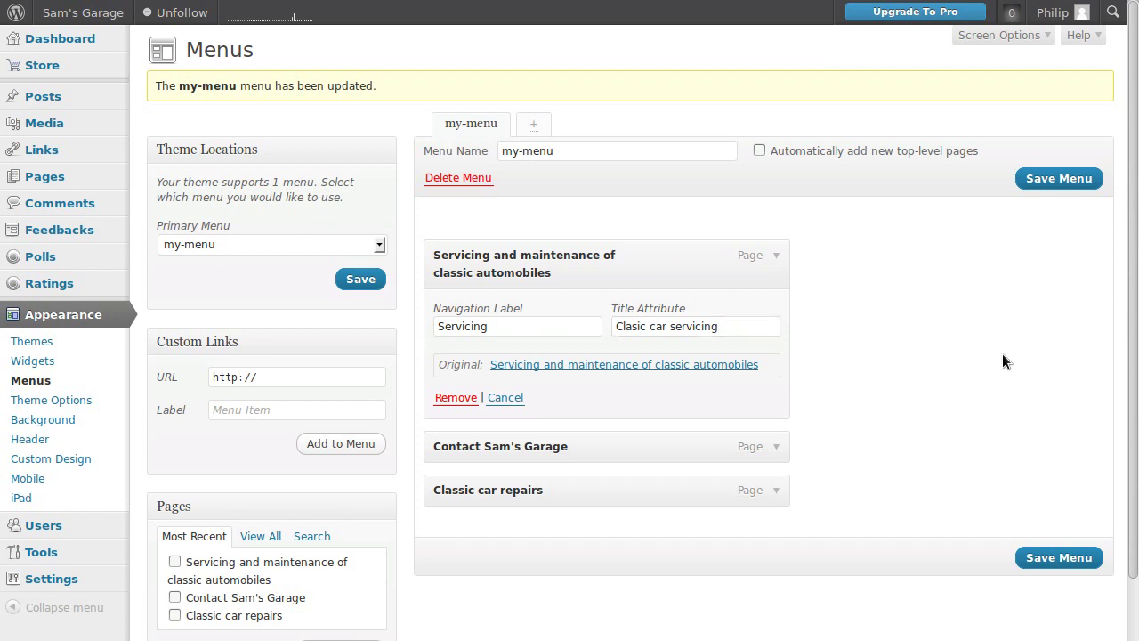
click(503, 326)
Shorten the Contact Sam's Garage item's navigation label to 'Contact'.
click(776, 447)
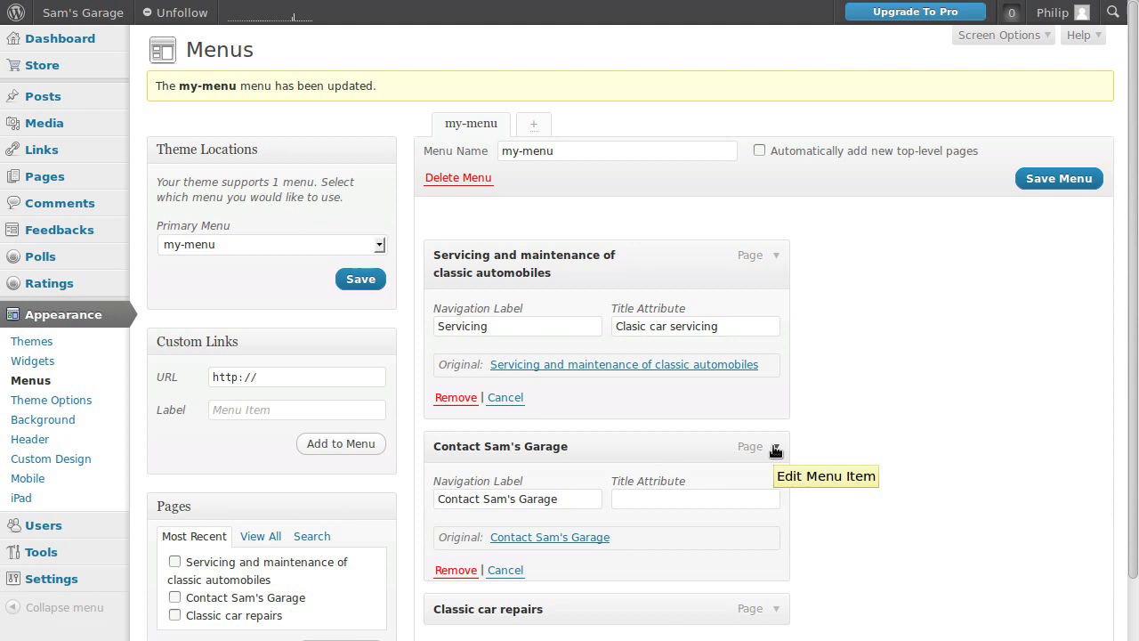
drag(481, 501, 614, 497)
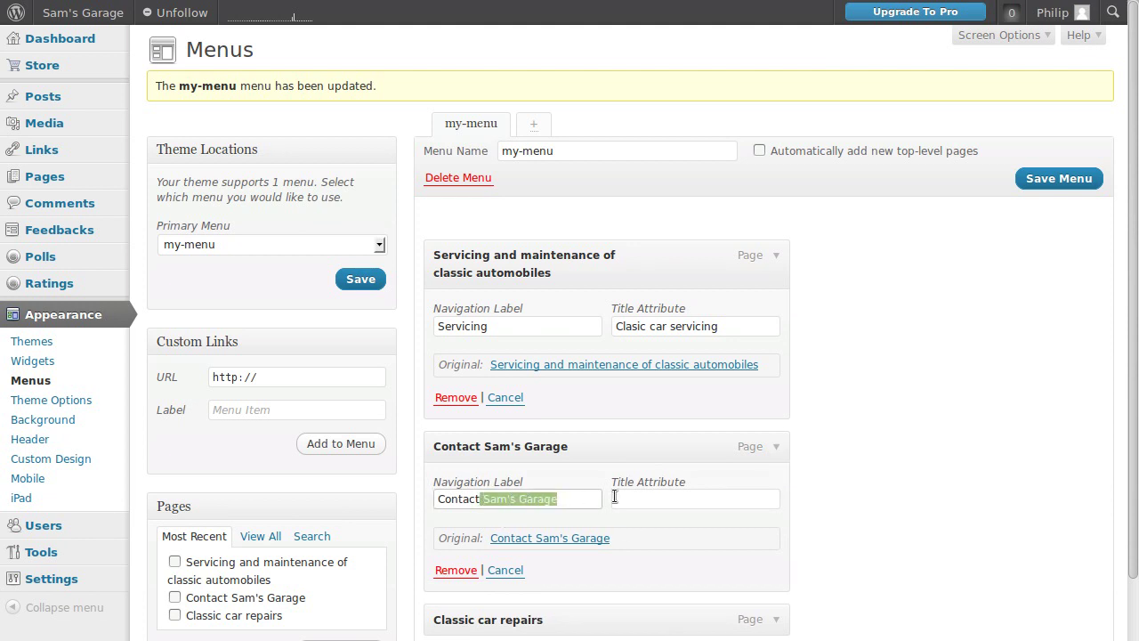
key(BackSpace)
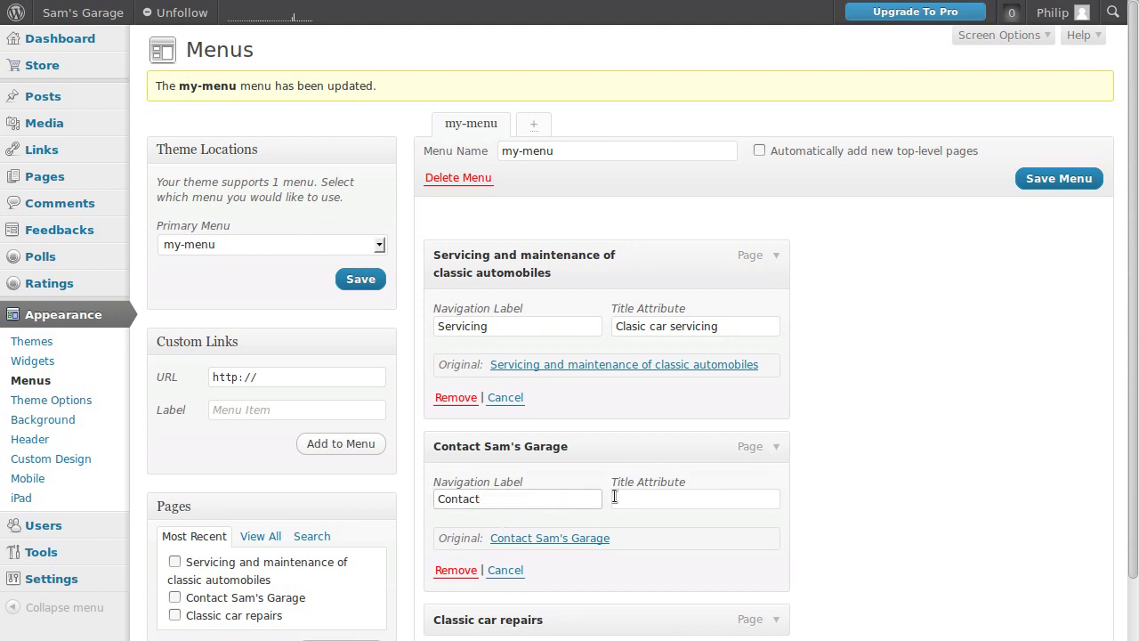
Shorten the Classic car repairs item's navigation label to 'Repairs' with a capital R.
scroll(614, 496, down, 2)
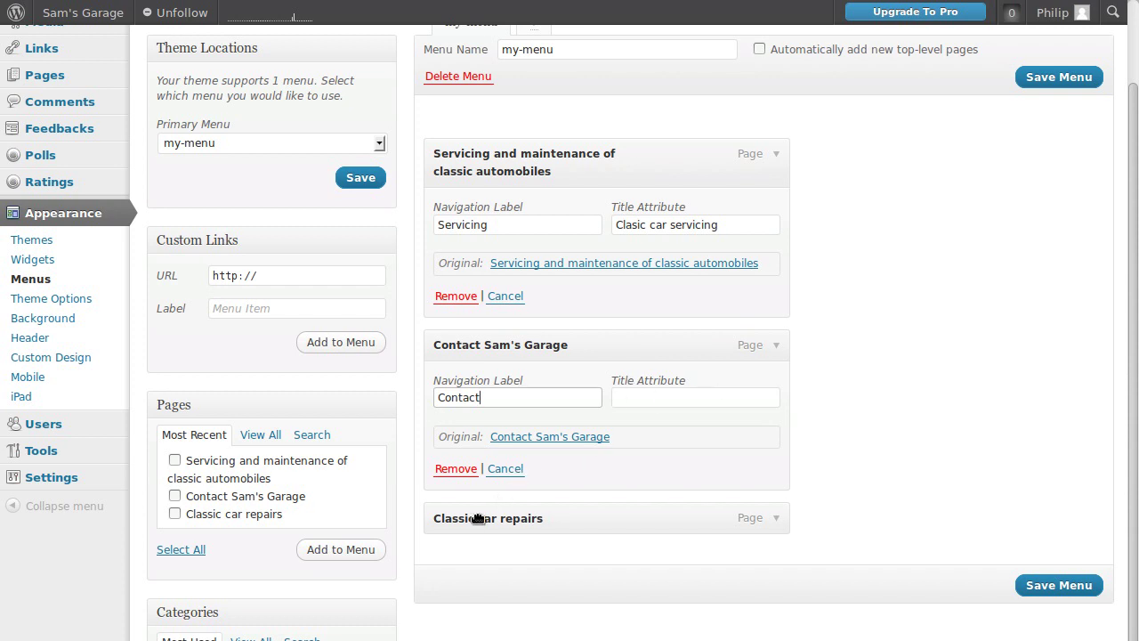
click(775, 520)
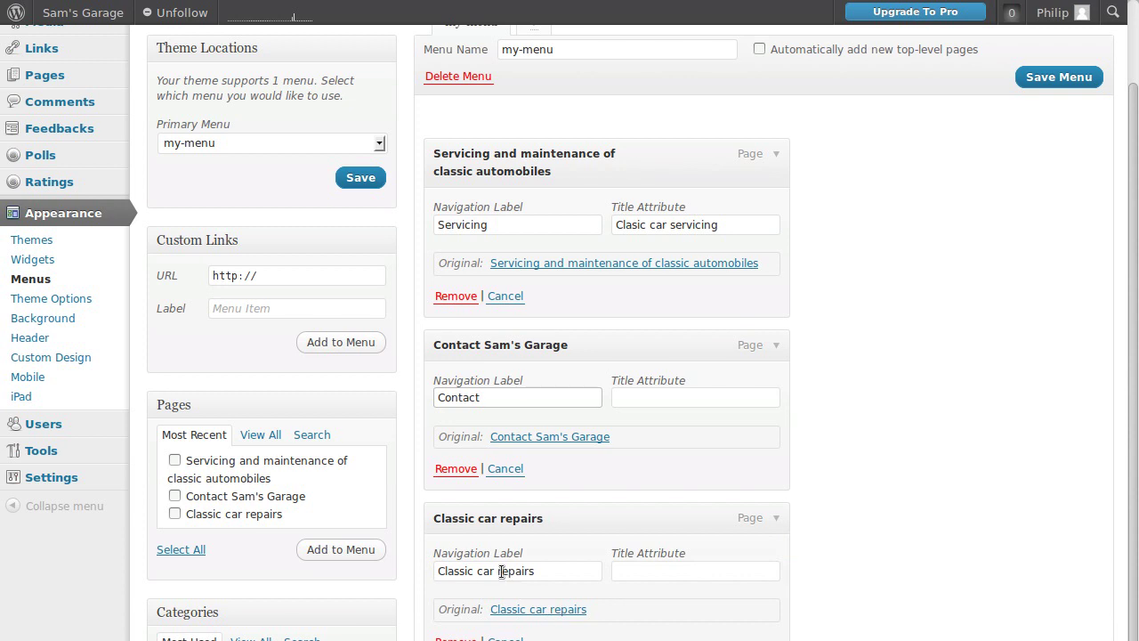
drag(496, 571, 415, 571)
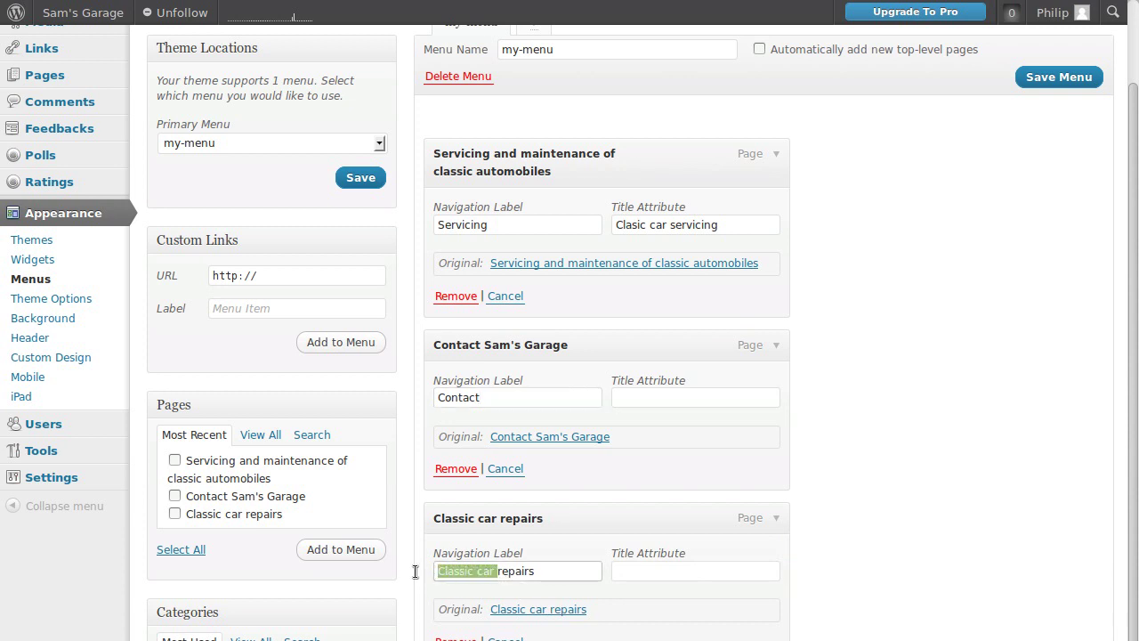
key(BackSpace)
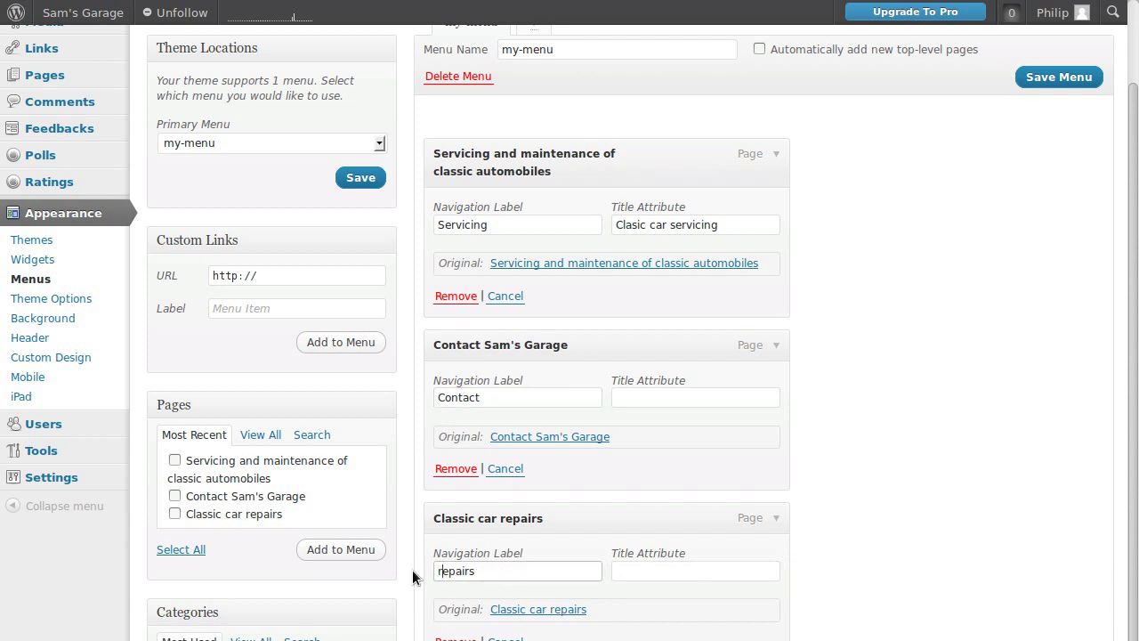
key(BackSpace)
text(R)
scroll(943, 430, down, 2)
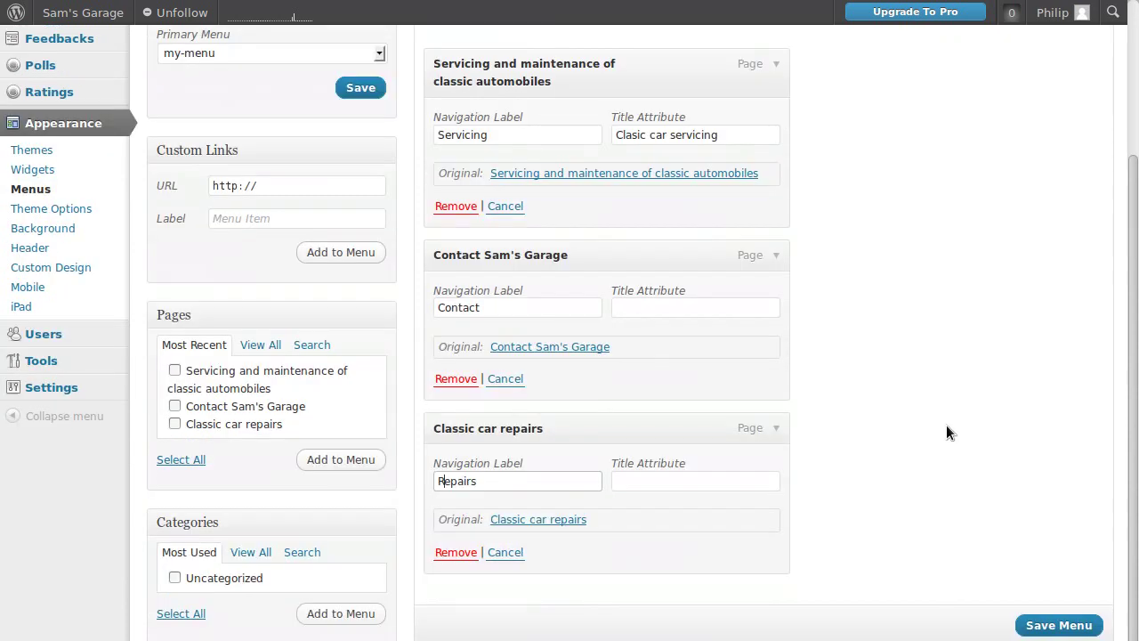
Save my-menu with the labels Servicing, Contact and Repairs.
click(1049, 627)
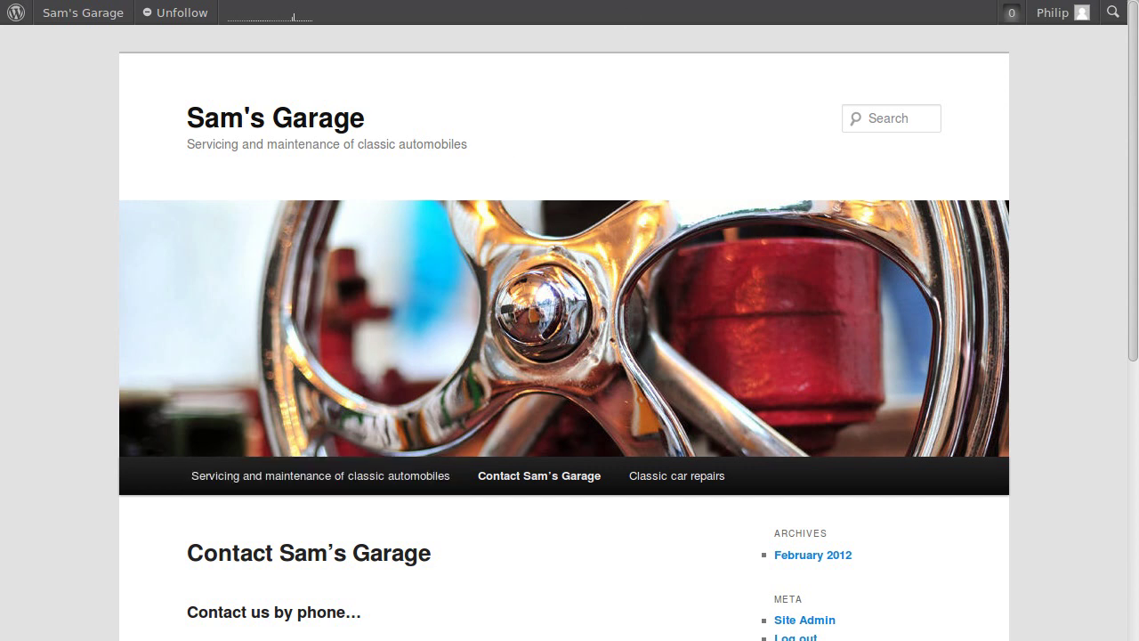
Reload the site to show the Servicing, Contact and Repairs nav buttons.
key(F5)
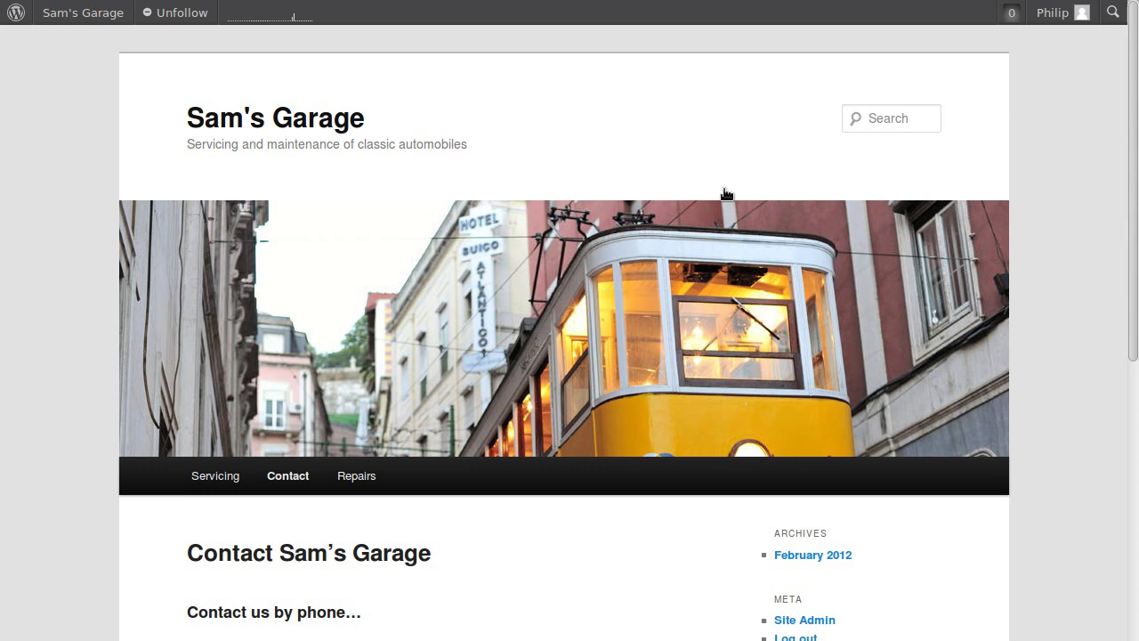
Return to the Menus page and scroll through my-menu's Servicing, Contact and Repairs items.
key(ctrl+Tab)
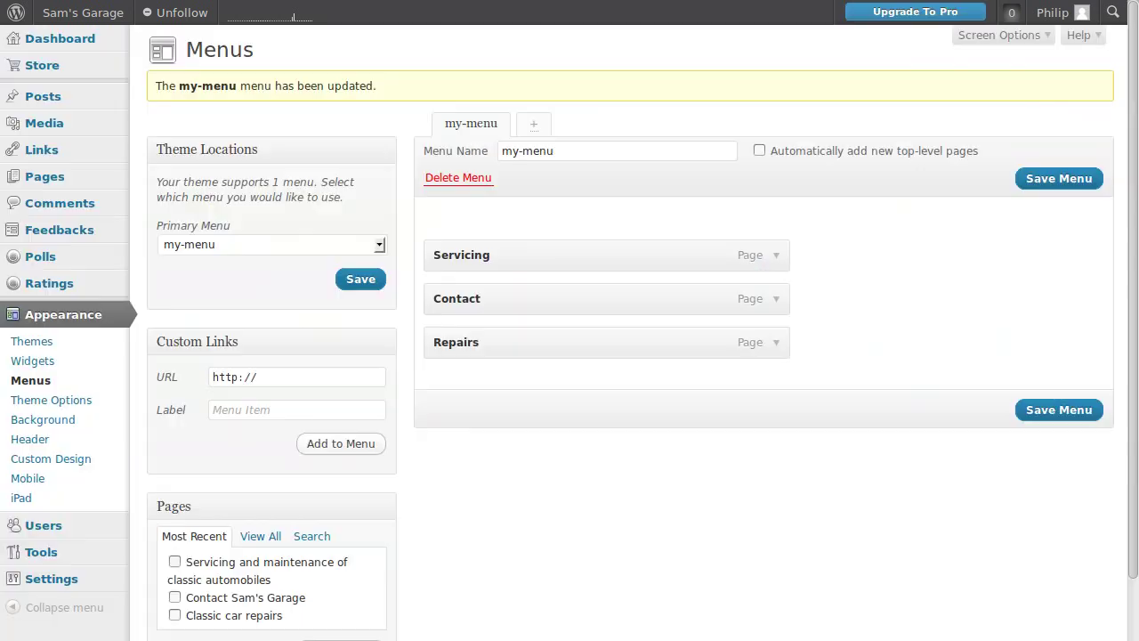
scroll(505, 495, down, 4)
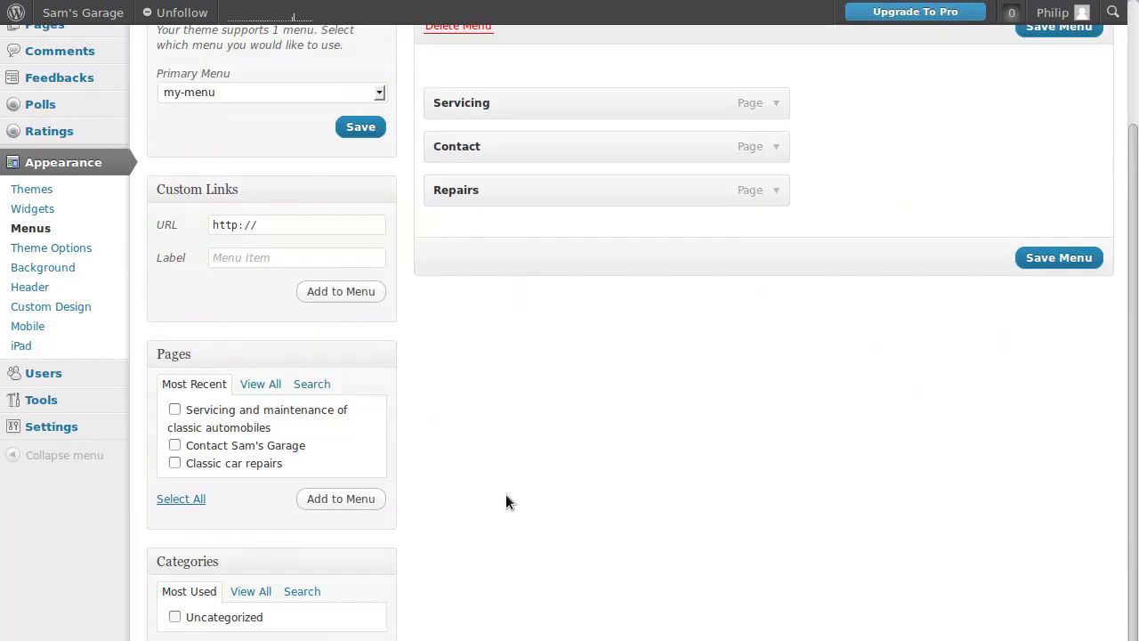
scroll(501, 451, down, 1)
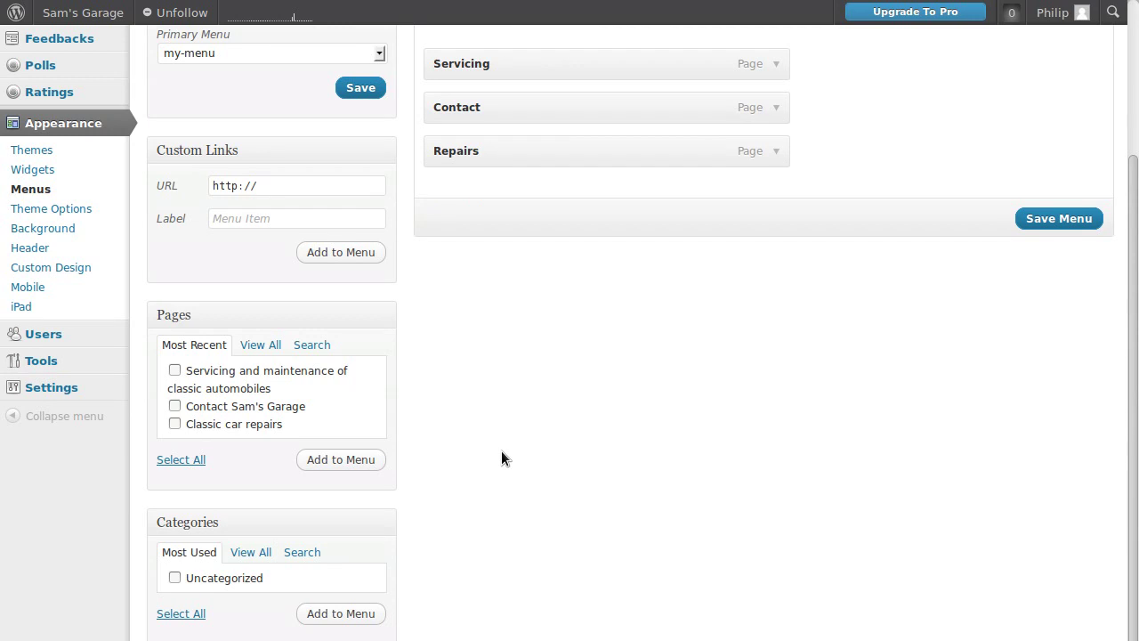
scroll(501, 459, up, 1)
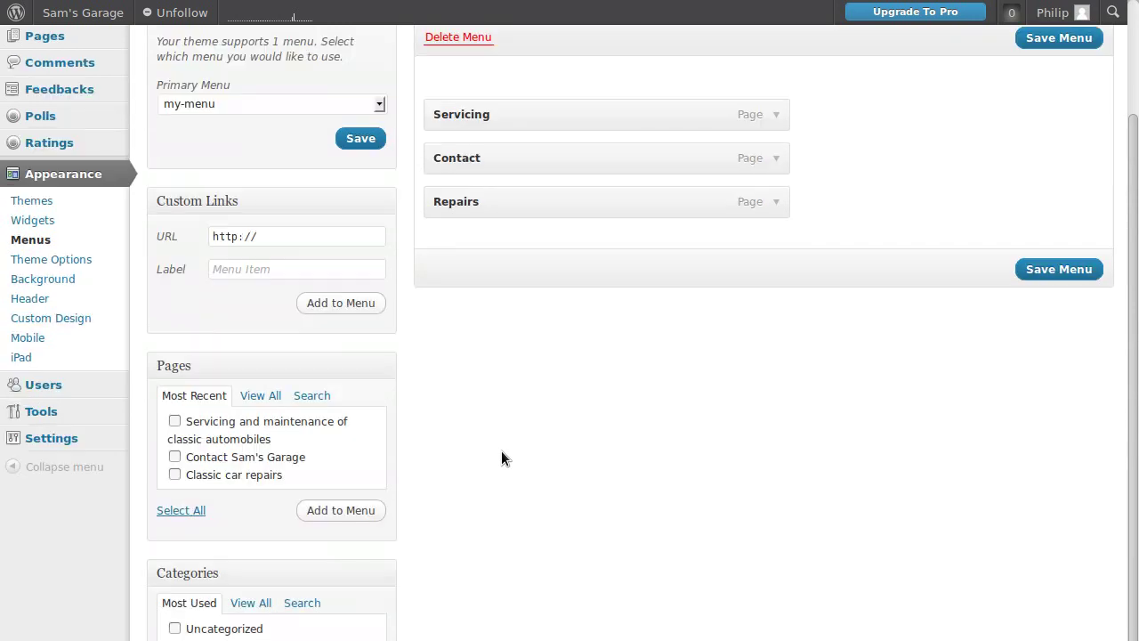
scroll(501, 458, up, 3)
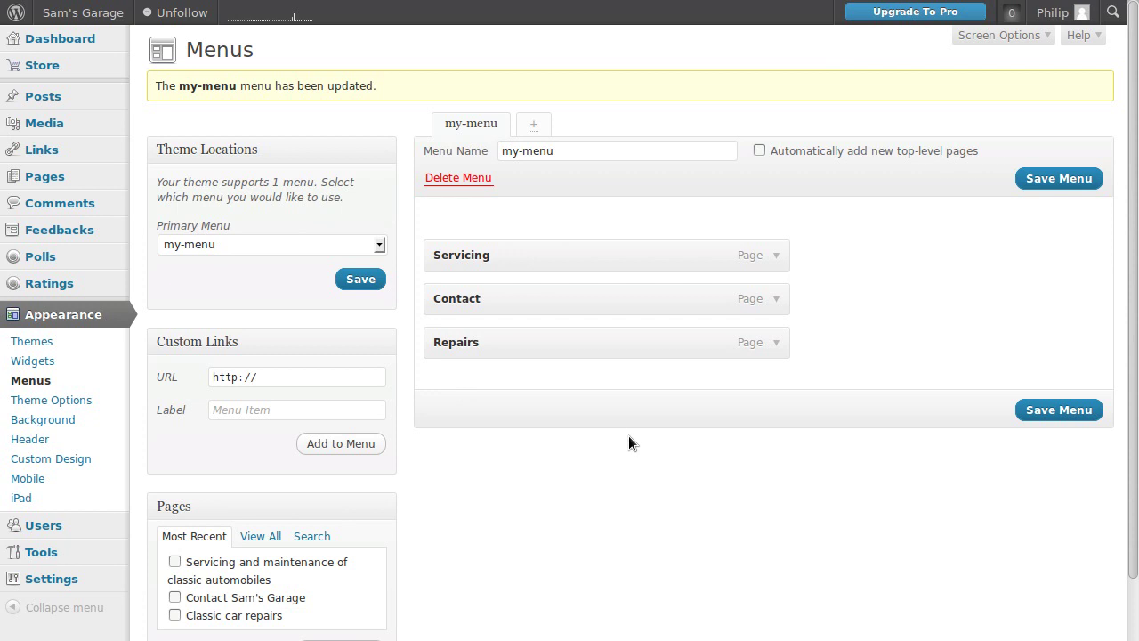
scroll(629, 436, down, 3)
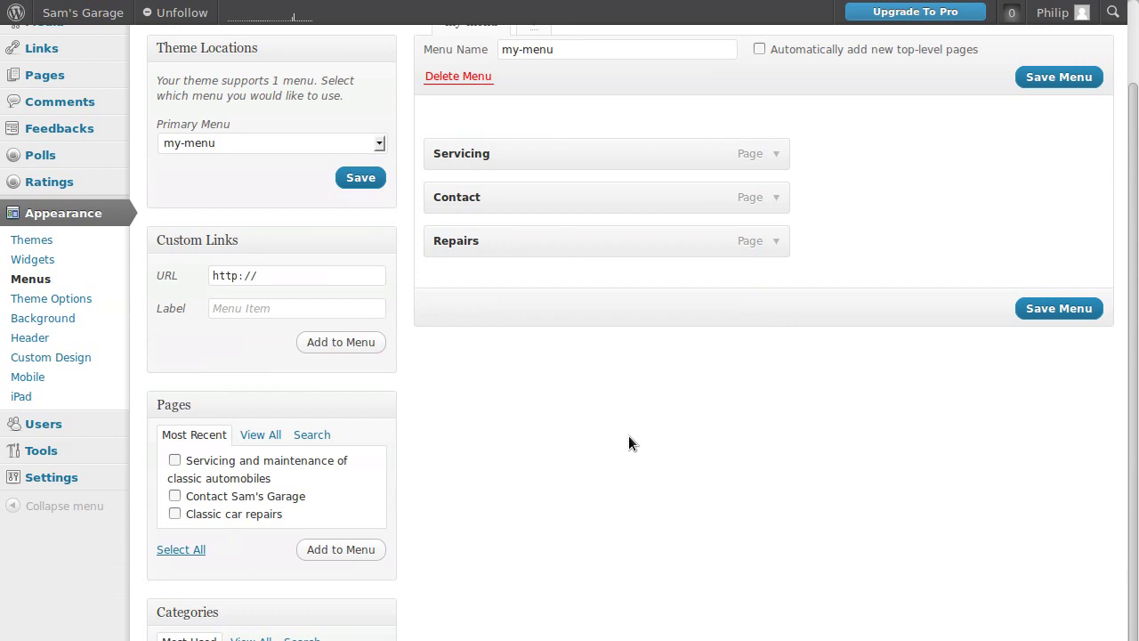
scroll(628, 436, down, 1)
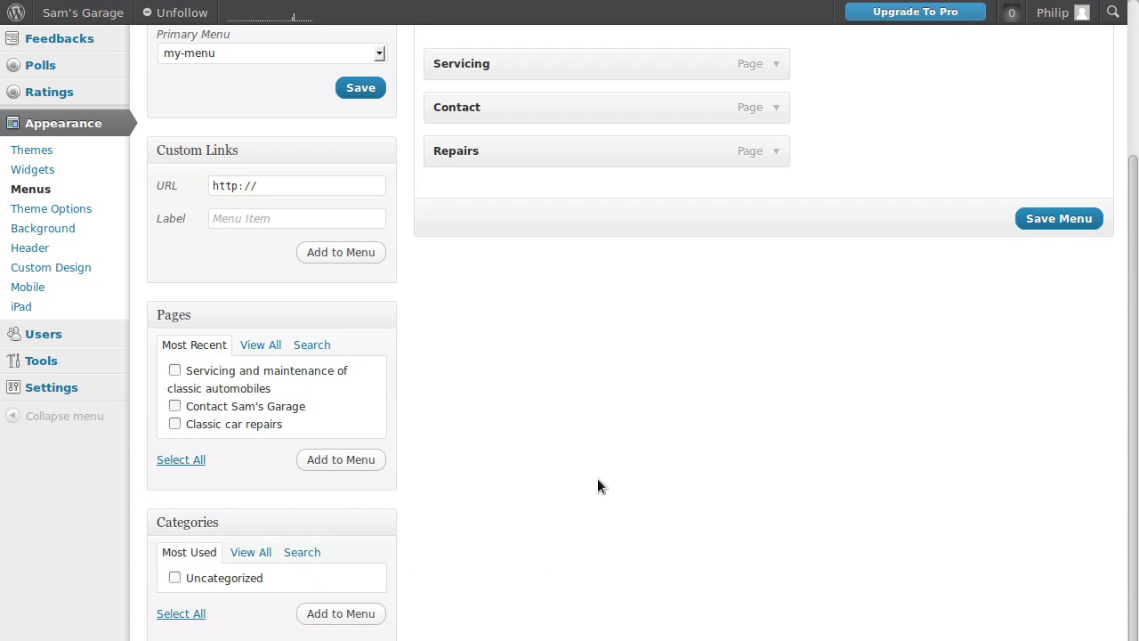
scroll(598, 486, up, 2)
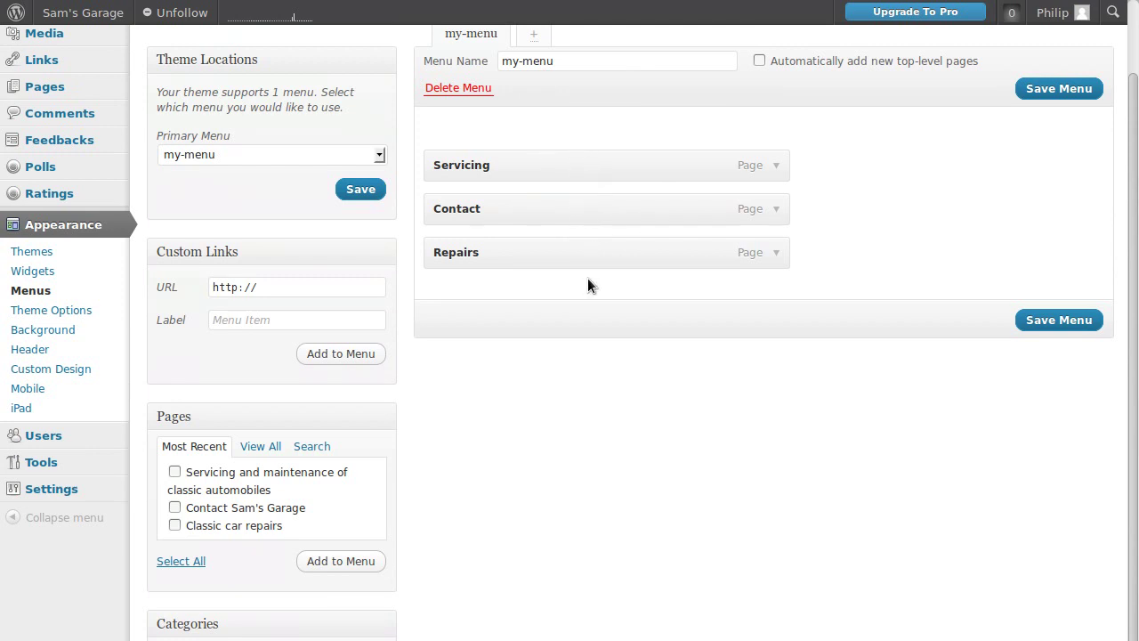
Scroll back up to the top of the Menus page.
scroll(1012, 425, up, 2)
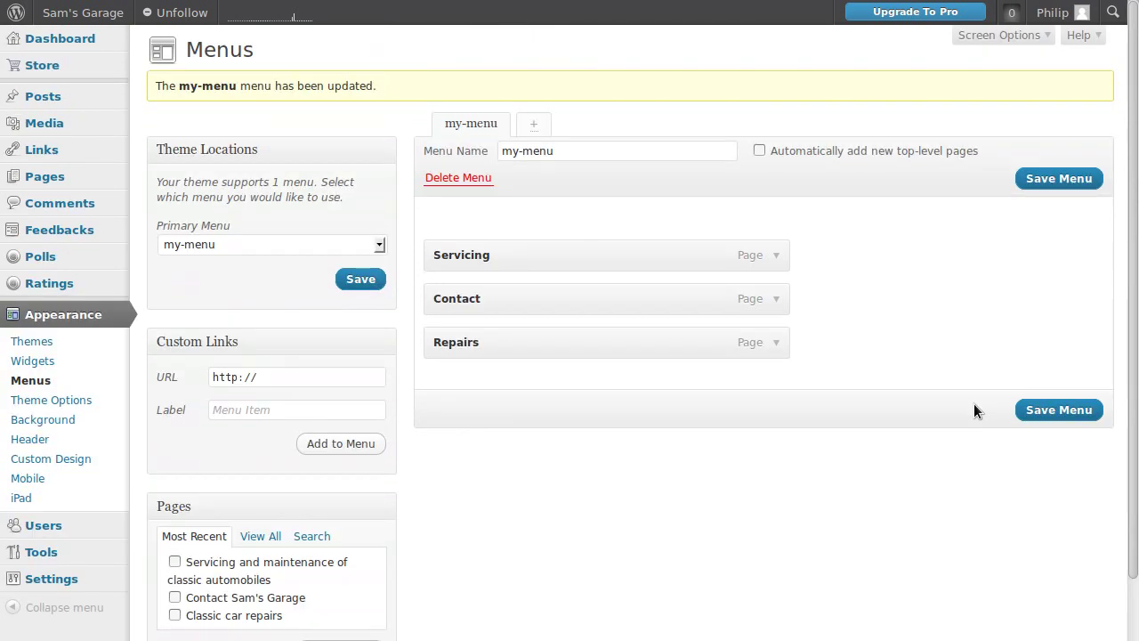